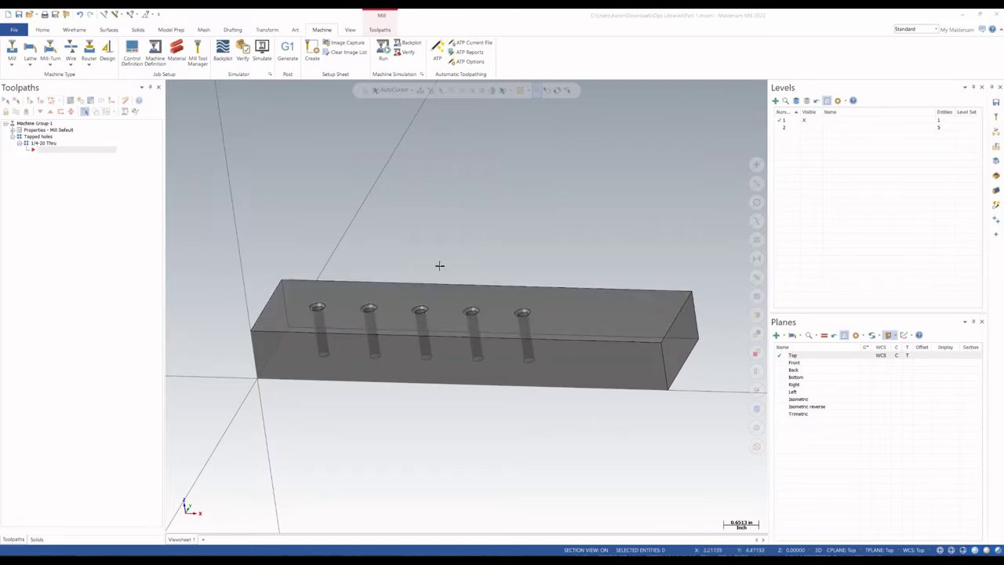
# Select the 1/4-20 Thru toolpath group under Tapped holes as the destination for the operations
pyautogui.moveTo(446, 258); pyautogui.dragTo(419, 284, button='middle')
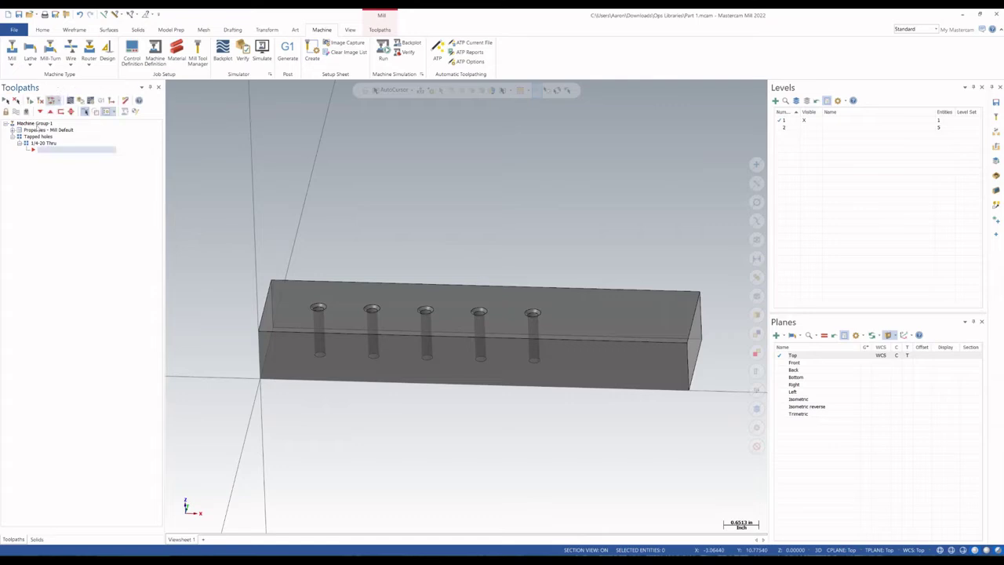
pyautogui.click(41, 144)
pyautogui.click(39, 138)
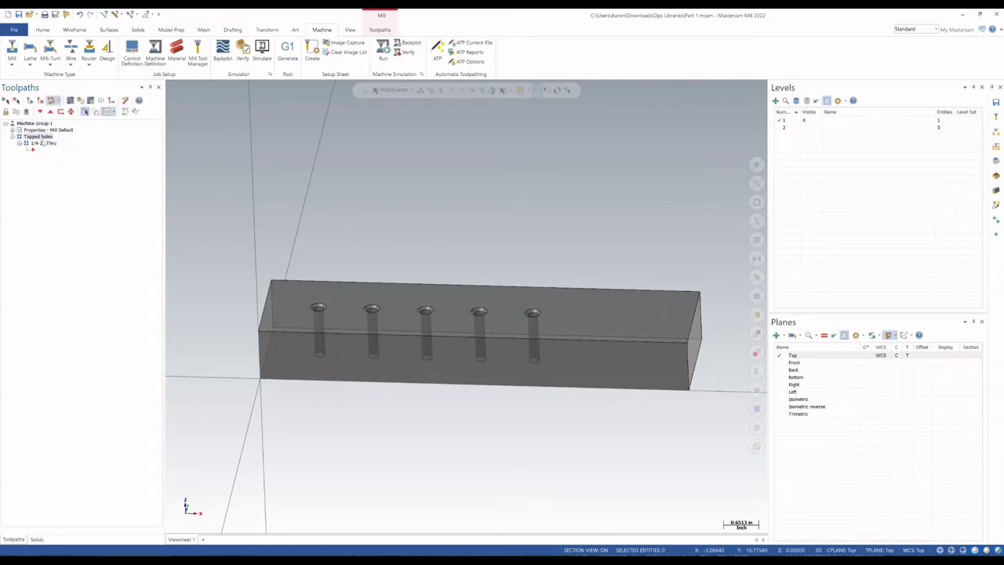
pyautogui.click(47, 144)
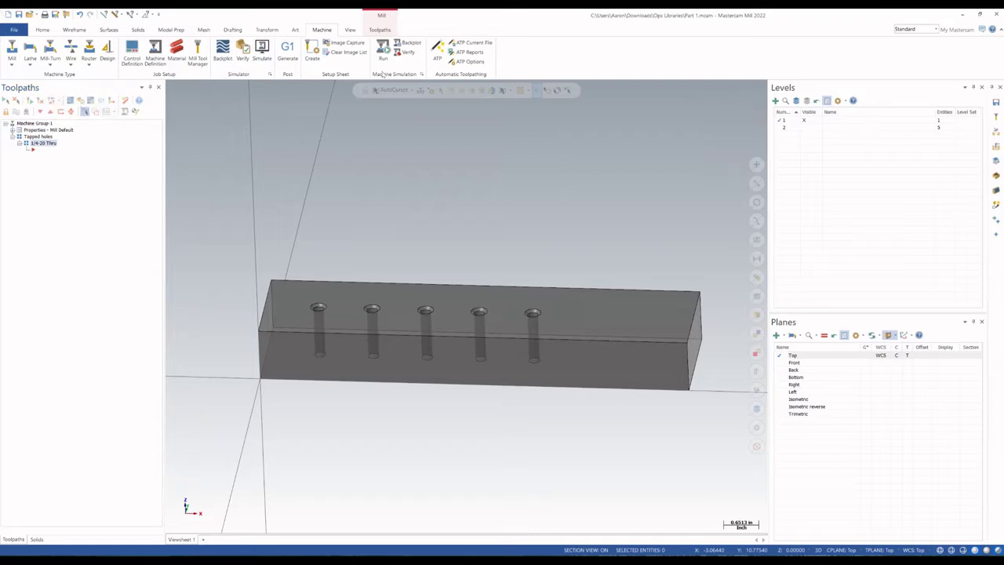
# Start a Chamfer Drill toolpath and define its geometry as the five 0.201 diameter holes in the block
pyautogui.click(379, 29)
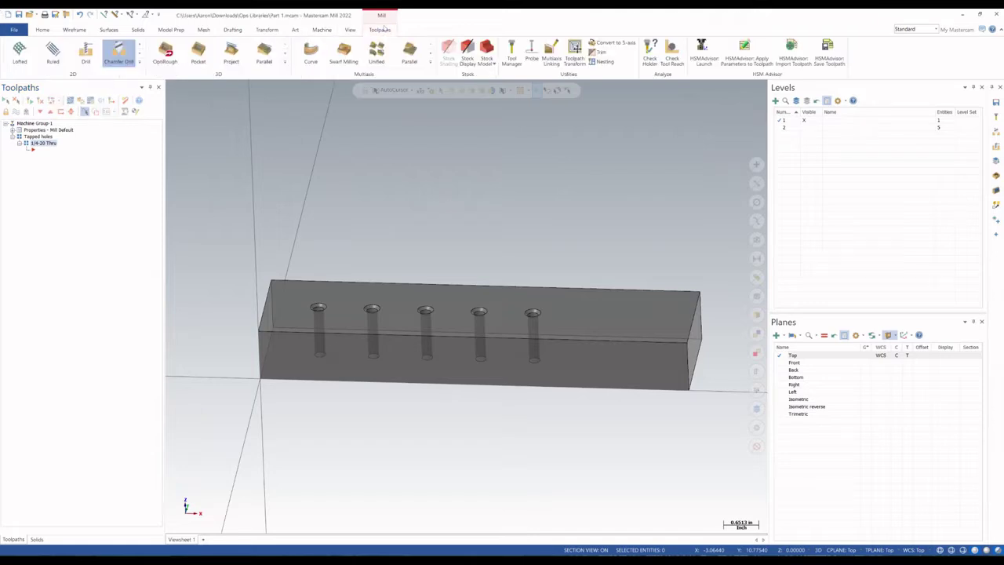
pyautogui.click(117, 57)
pyautogui.scroll(4, 311, 298)
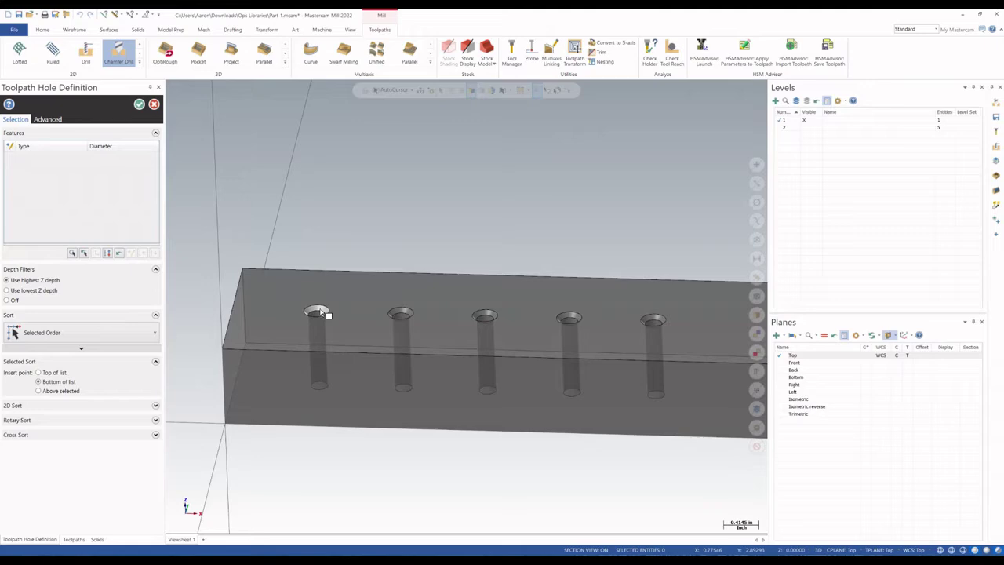
pyautogui.click(323, 302)
pyautogui.scroll(-1, 271, 280)
pyautogui.click(35, 155)
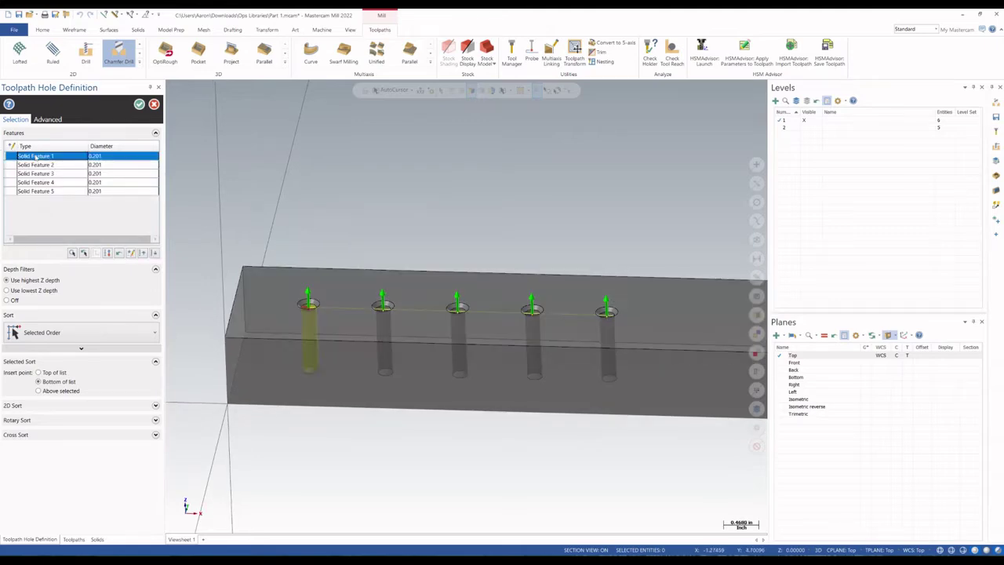
pyautogui.keyDown('shift'); pyautogui.click(58, 183); pyautogui.keyUp('shift')
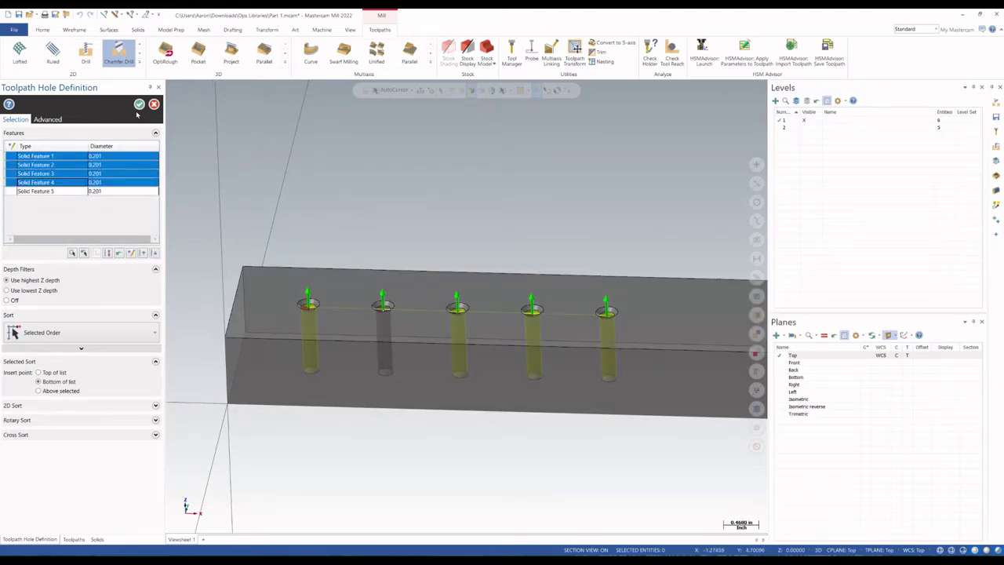
pyautogui.click(139, 104)
# Assign the 3/8 X 90 Spot Drill to the chamfer drill operation and open its cut parameters
pyautogui.click(134, 144)
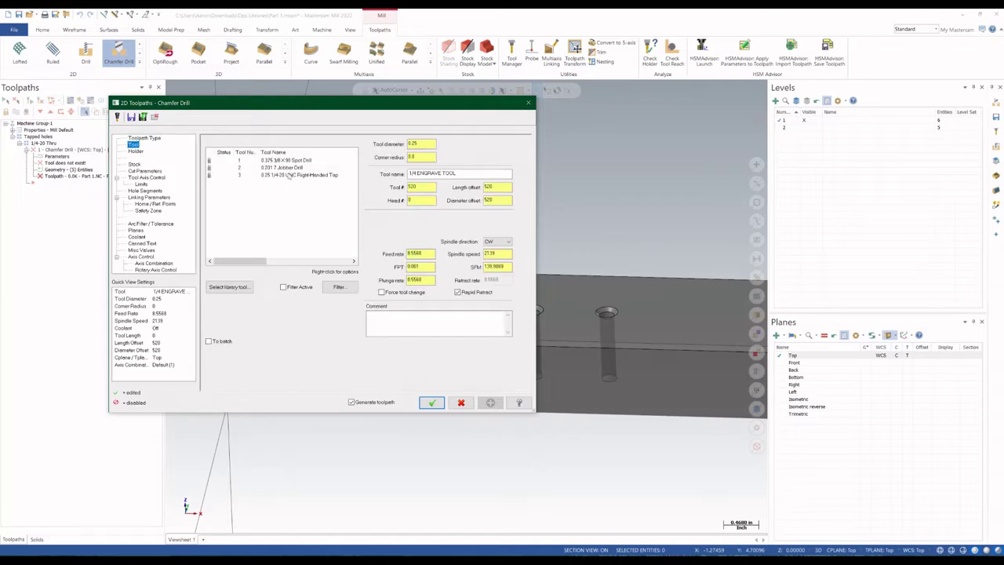
pyautogui.click(283, 161)
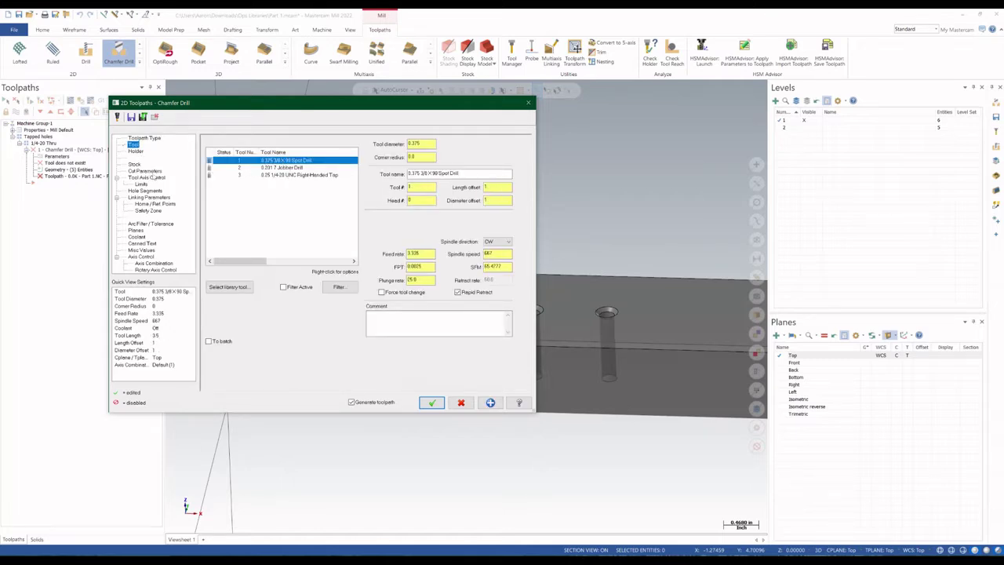
pyautogui.click(144, 171)
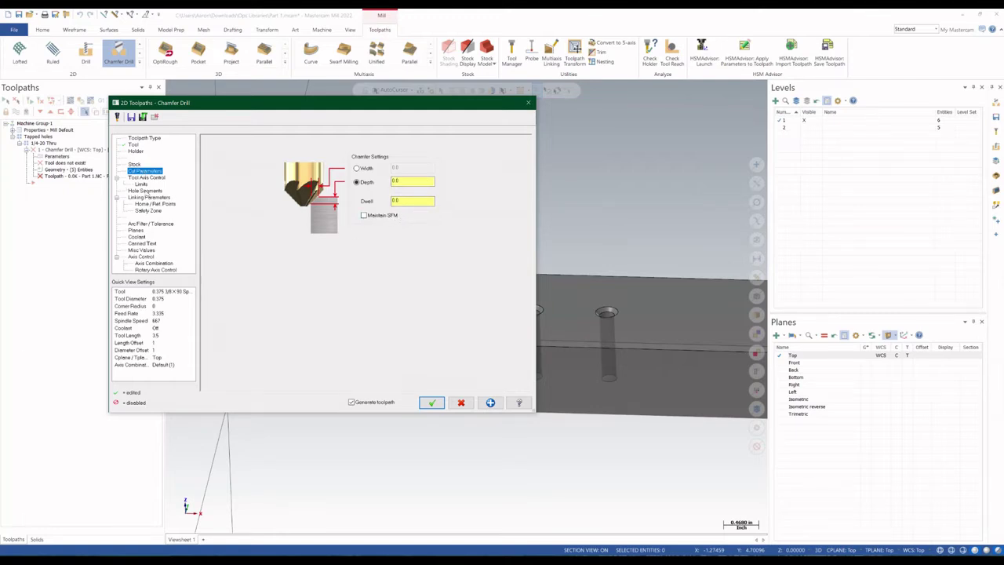
# Enable automatic linking for the chamfer drill with a clearance of 1.0 and generate the toolpath
pyautogui.click(149, 197)
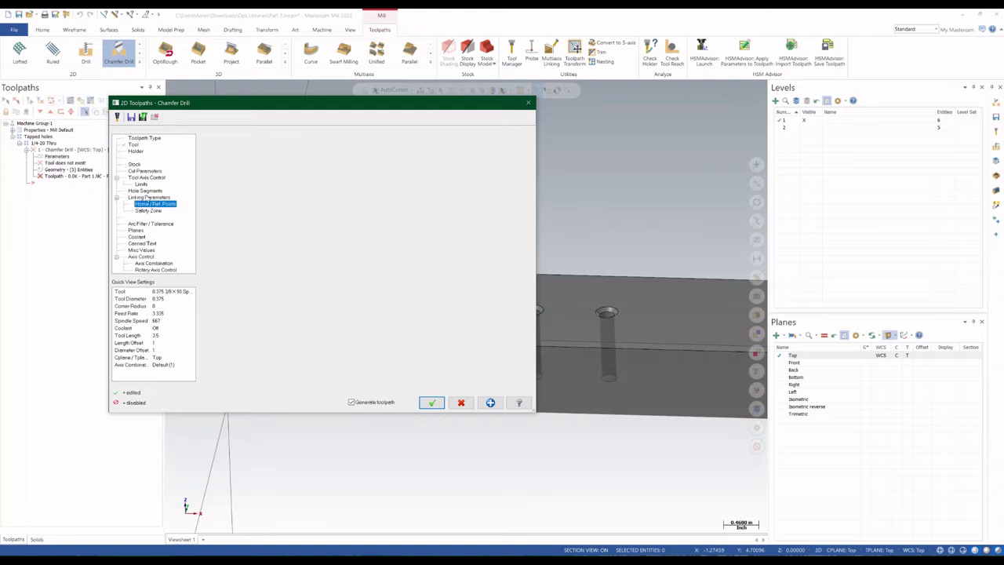
pyautogui.click(321, 154)
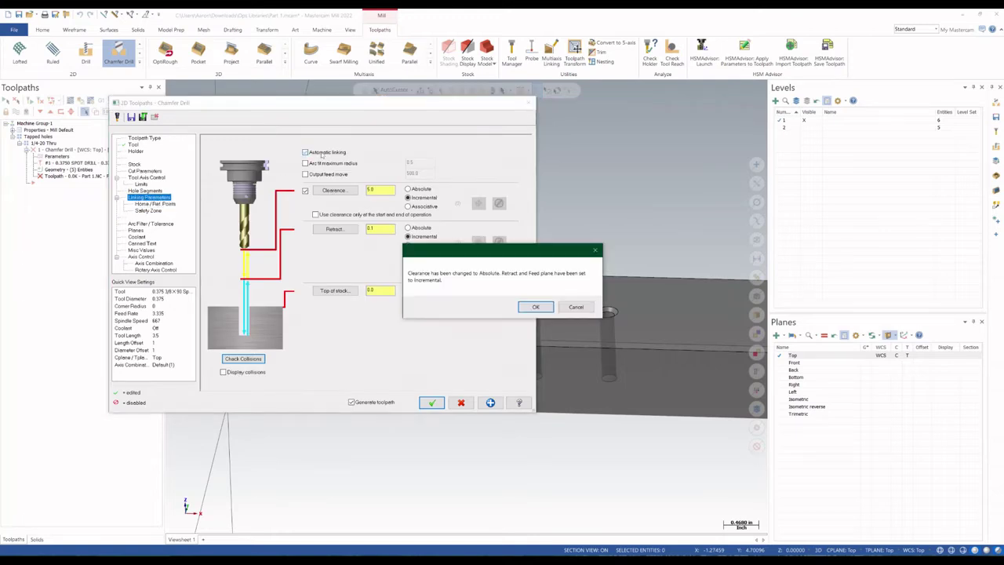
pyautogui.click(541, 304)
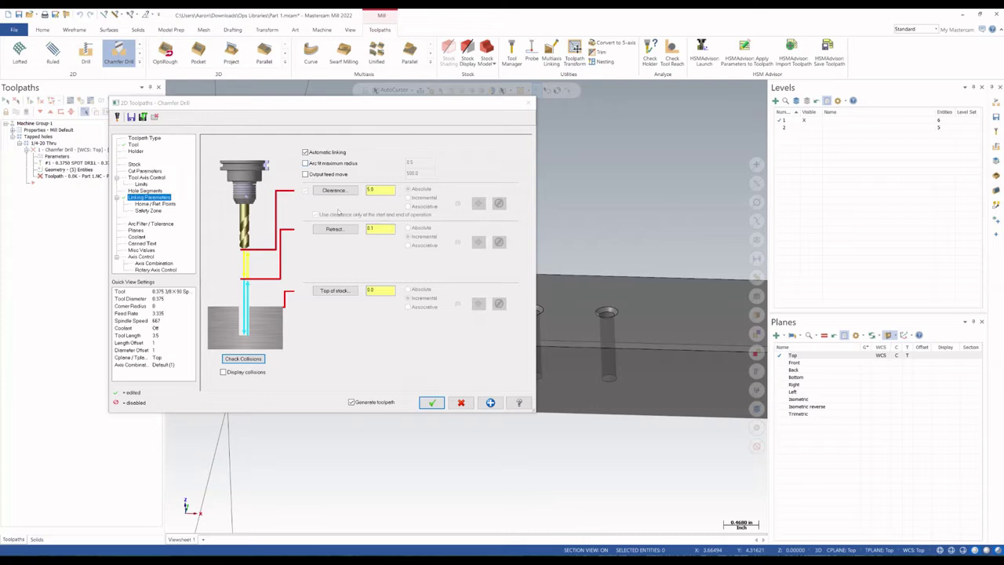
pyautogui.doubleClick(373, 189)
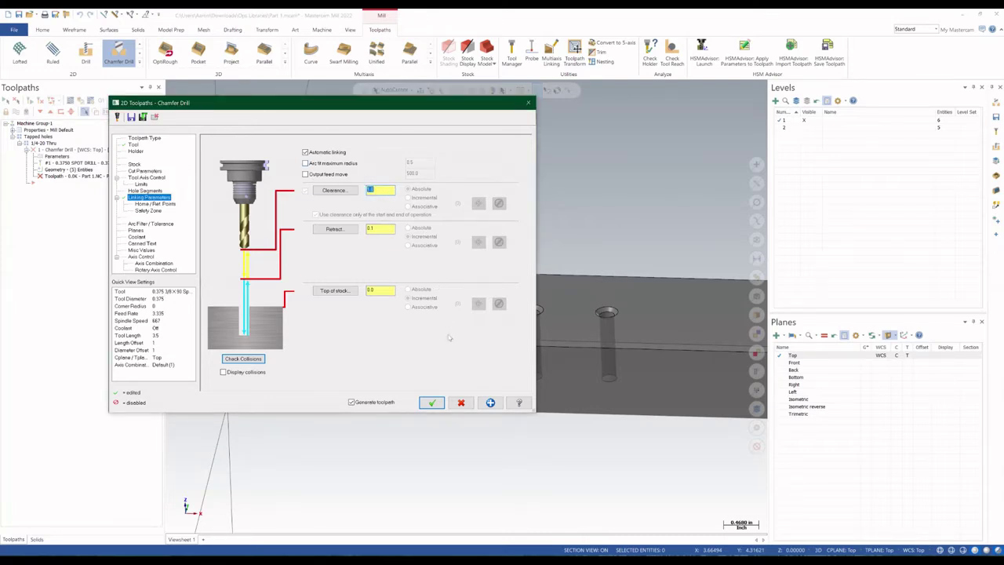
pyautogui.click(432, 403)
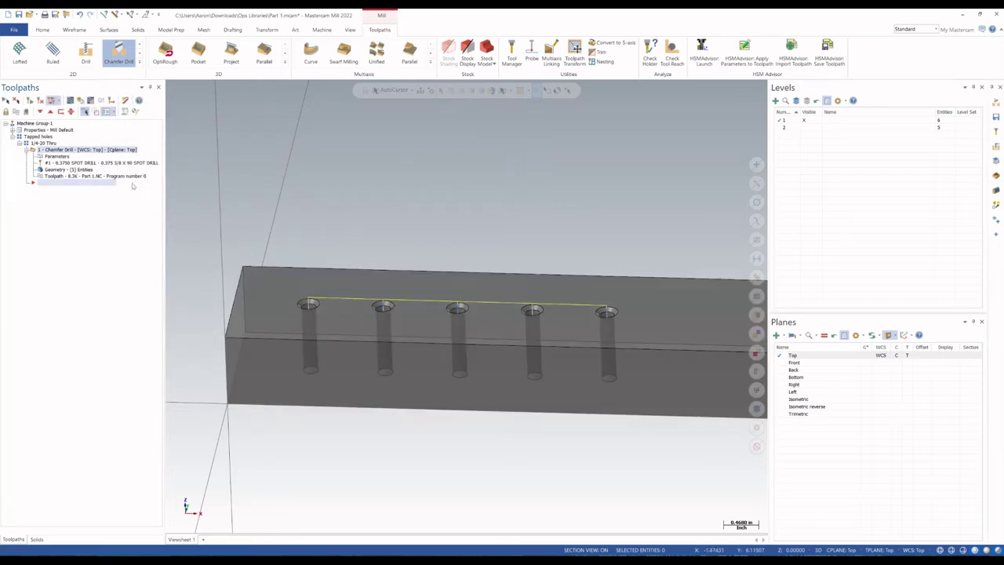
# Backplot the chamfer drill toolpath and inspect the tool's moves across the five holes
pyautogui.click(131, 177)
pyautogui.press('r')
pyautogui.moveTo(423, 220); pyautogui.dragTo(407, 201, button='middle')
pyautogui.hotkey('alt', '2')
pyautogui.moveTo(360, 237); pyautogui.dragTo(303, 258, button='middle')
pyautogui.press('Escape')
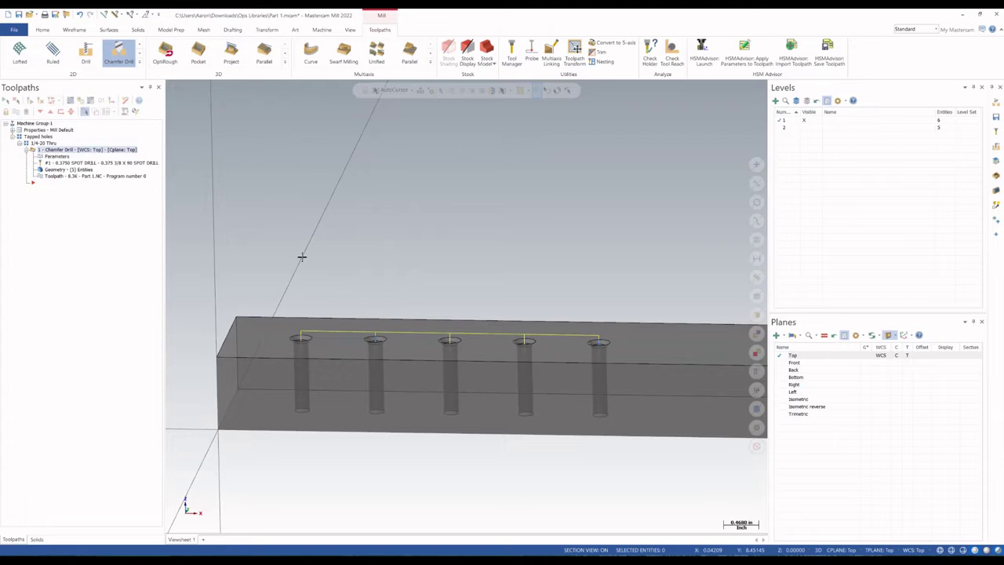
# Change the chamfer drill's hole order to the X+ Y+ 2D sort
pyautogui.click(71, 170)
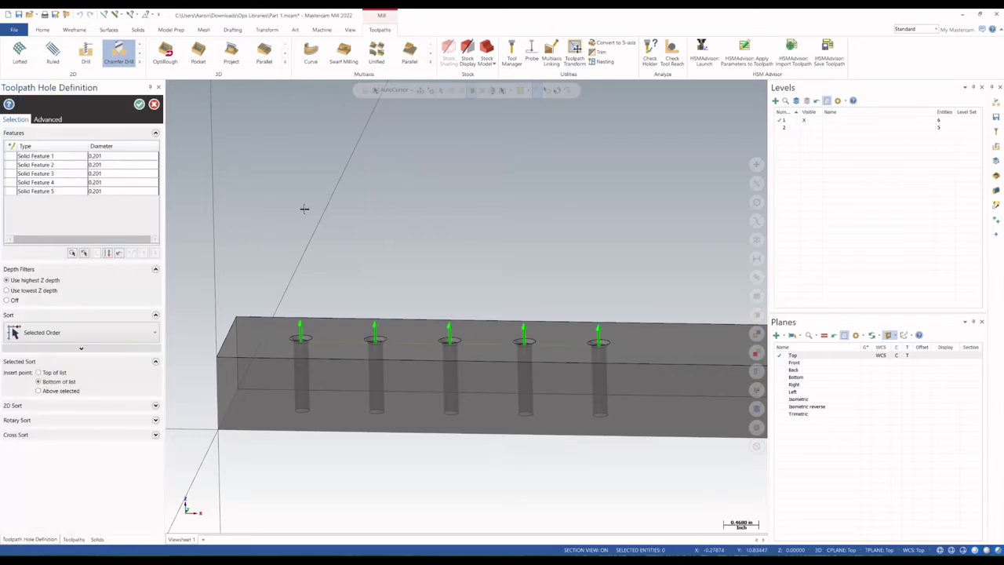
pyautogui.click(95, 332)
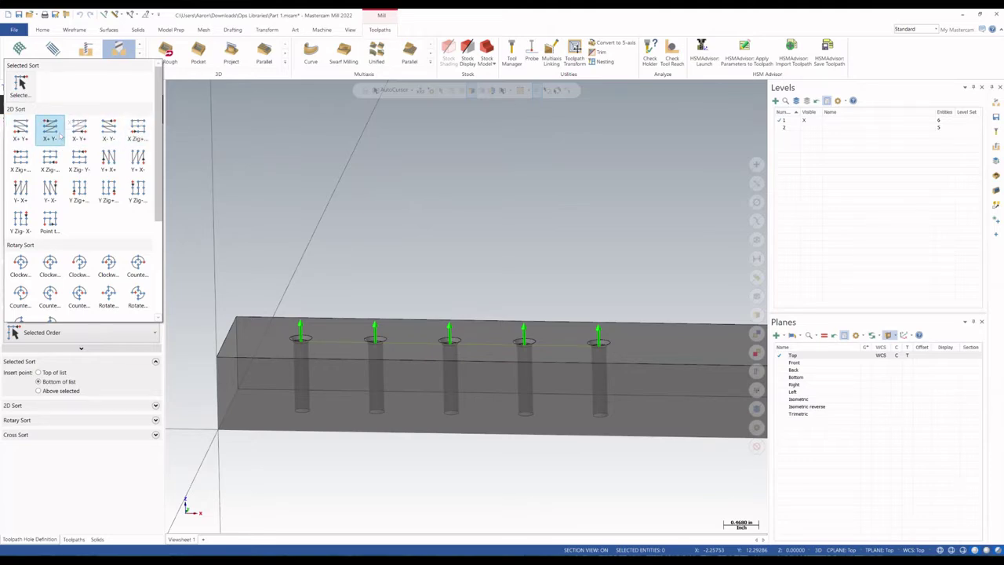
pyautogui.click(28, 132)
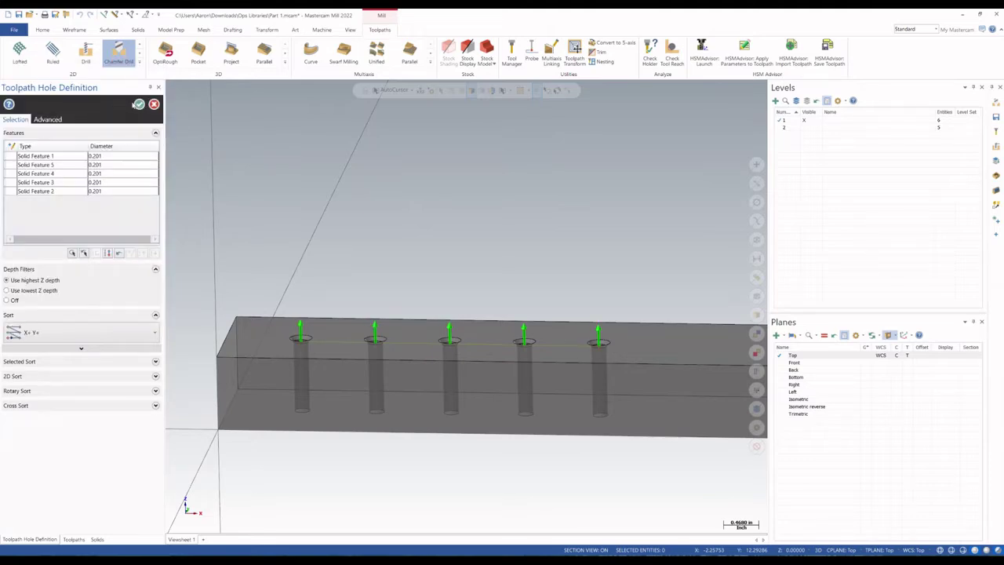
pyautogui.click(139, 104)
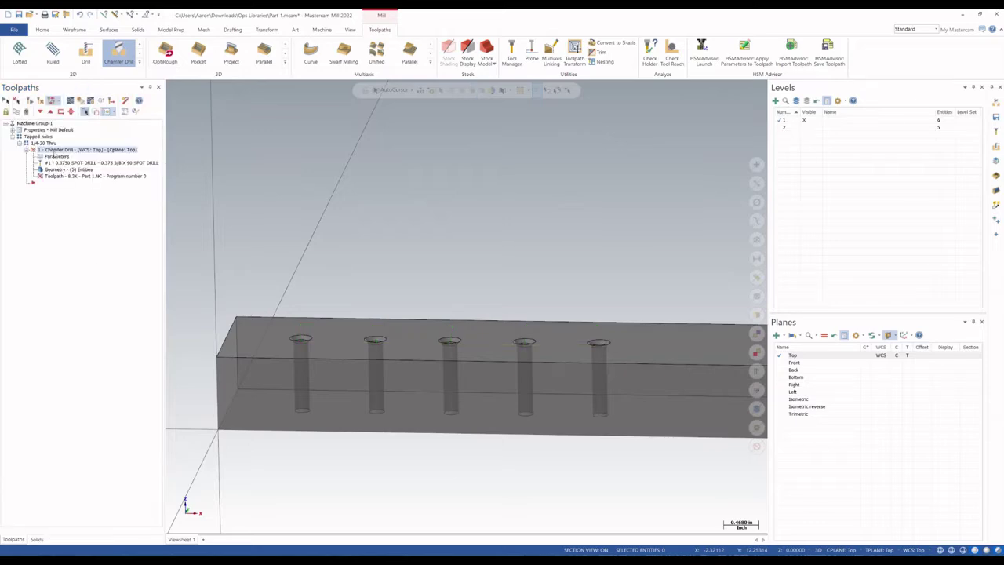
pyautogui.click(63, 171)
pyautogui.press('Escape')
# Set the chamfer drill's clearance to 4 in its linking parameters and generate the toolpath
pyautogui.click(56, 157)
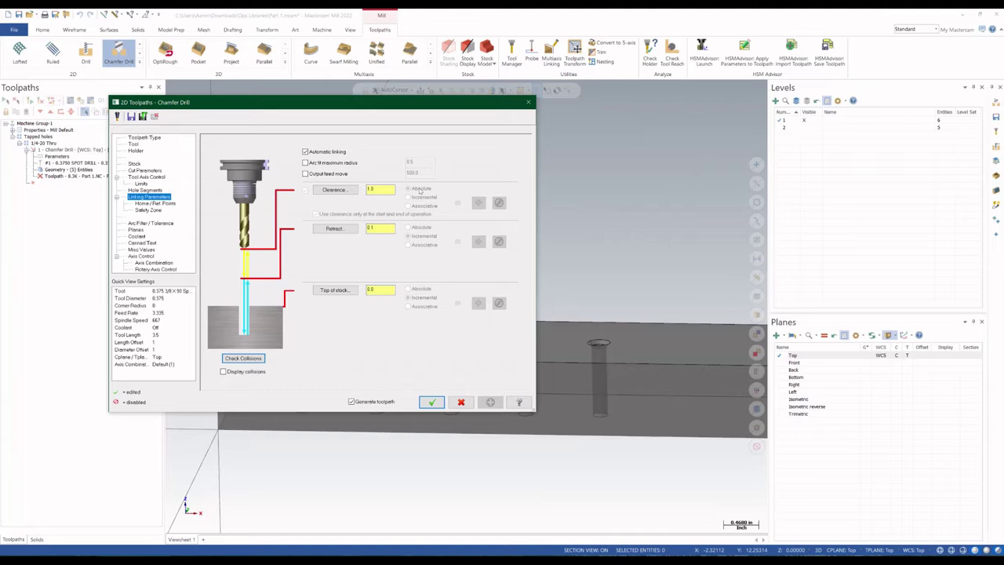
pyautogui.doubleClick(380, 189)
pyautogui.write('4')
pyautogui.click(433, 400)
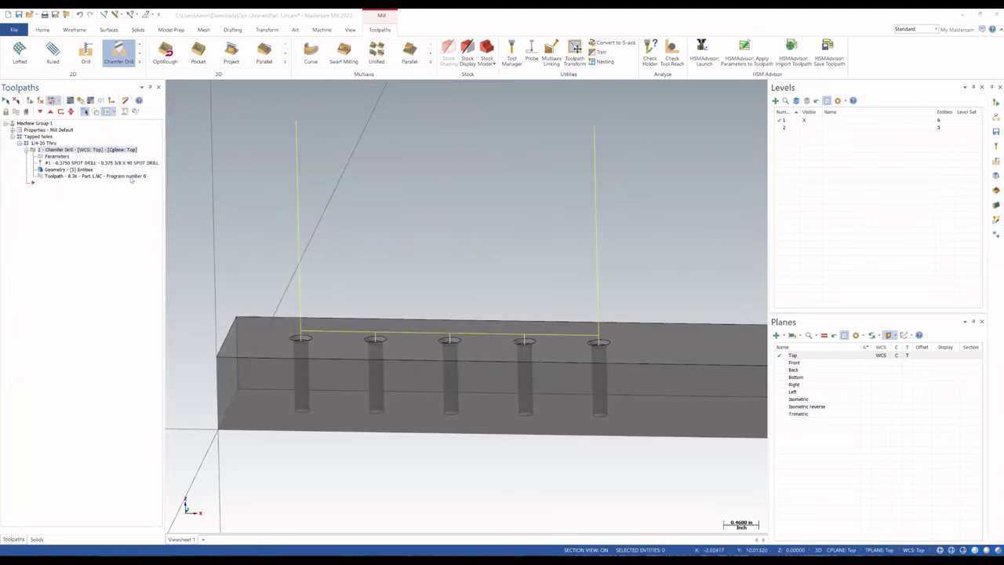
# Backplot the updated chamfer drill toolpath to check the clearance moves at the first and last holes
pyautogui.click(131, 177)
pyautogui.press('r')
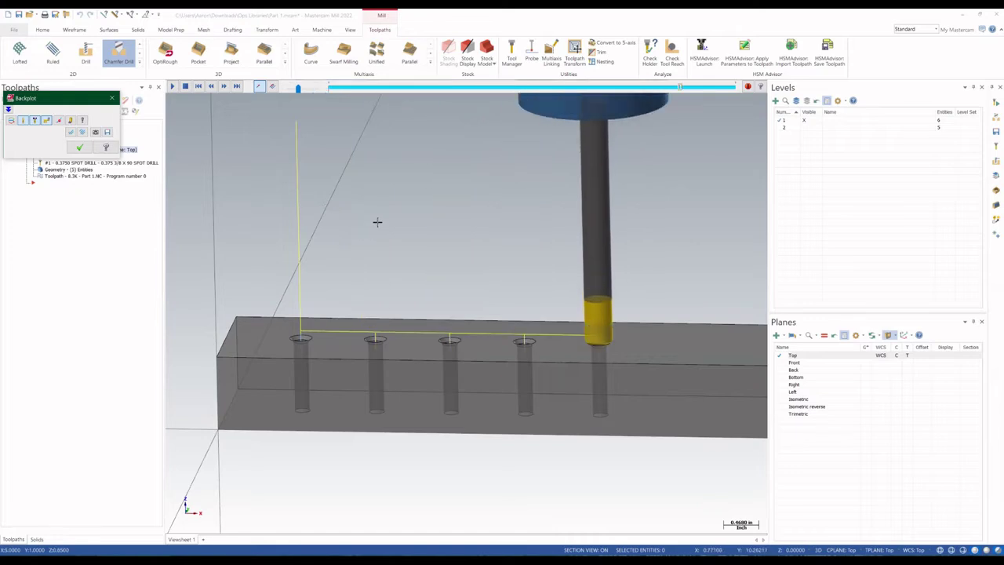
pyautogui.moveTo(376, 206); pyautogui.dragTo(359, 229, button='middle')
pyautogui.press('Escape')
pyautogui.scroll(-2, 361, 229)
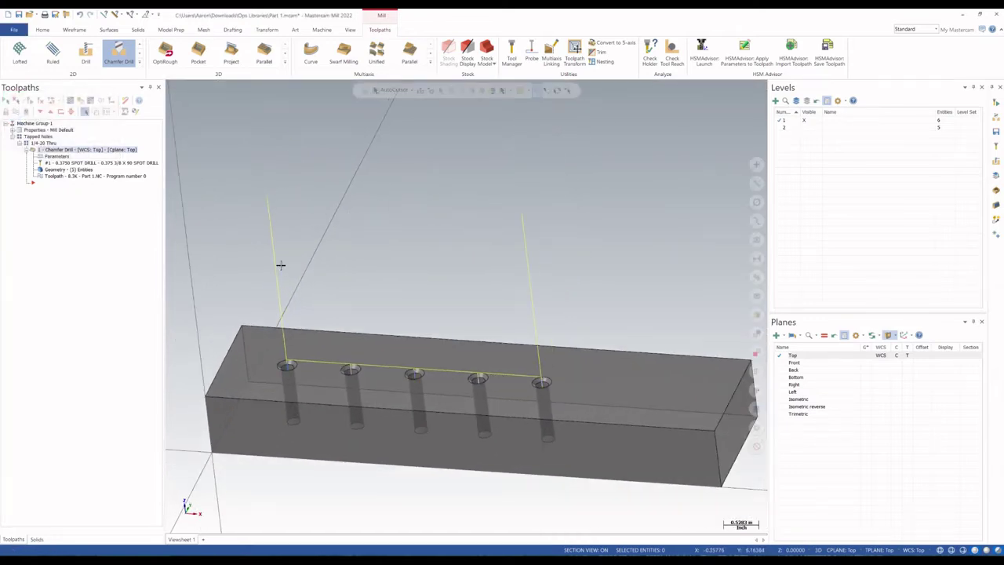
# Start a Drill toolpath on the same five holes, sorted in X+ Y+ order
pyautogui.click(92, 58)
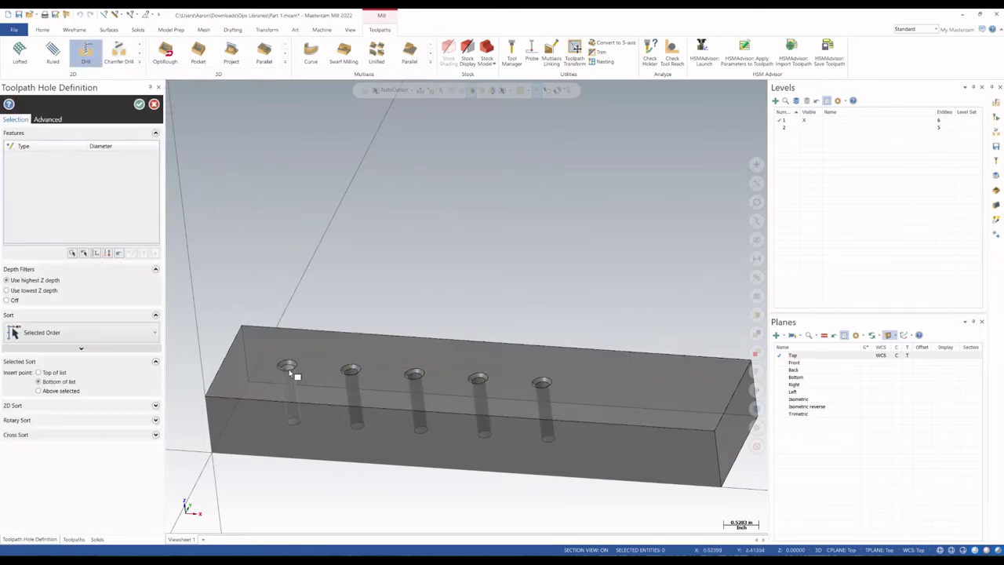
pyautogui.click(288, 368)
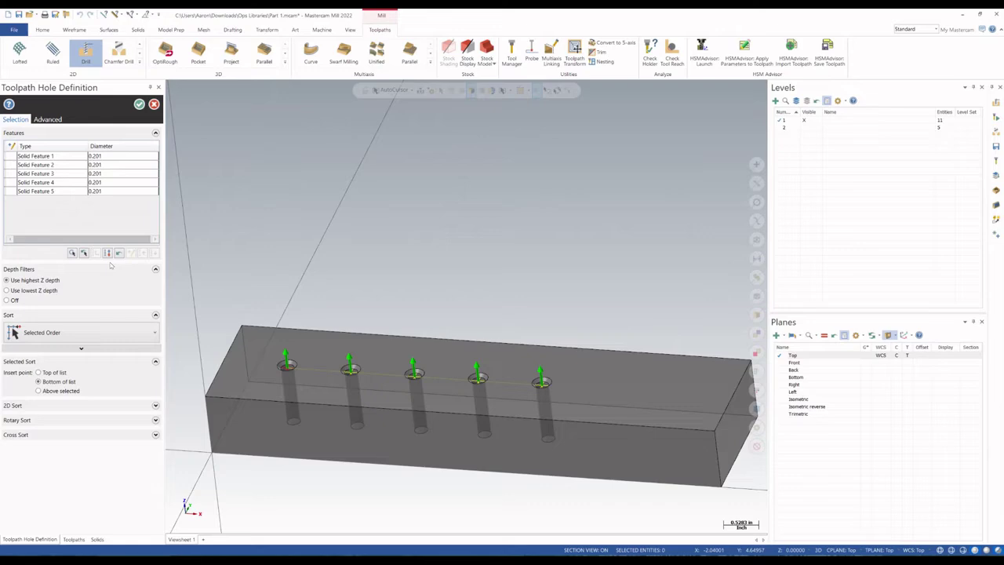
pyautogui.click(81, 347)
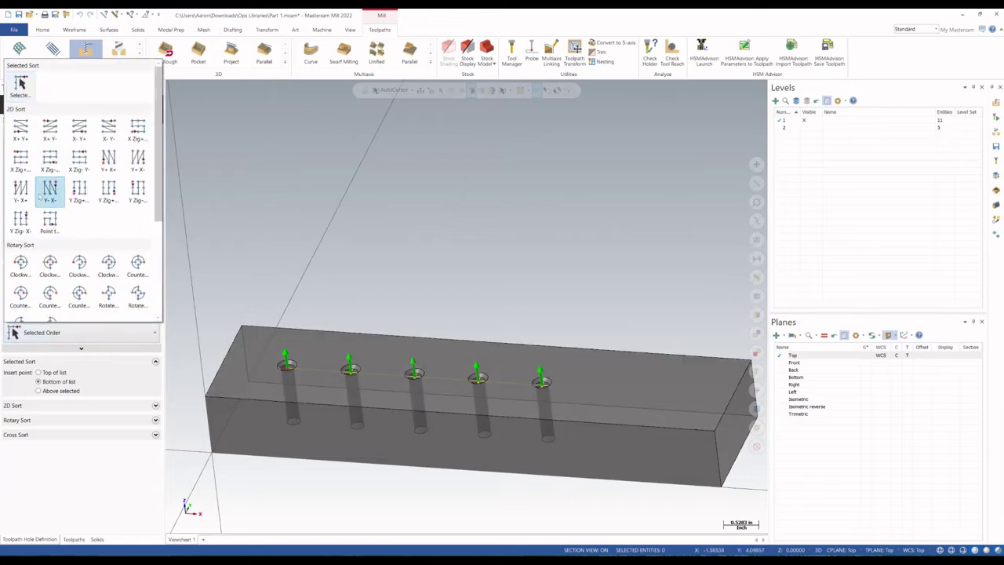
pyautogui.click(20, 129)
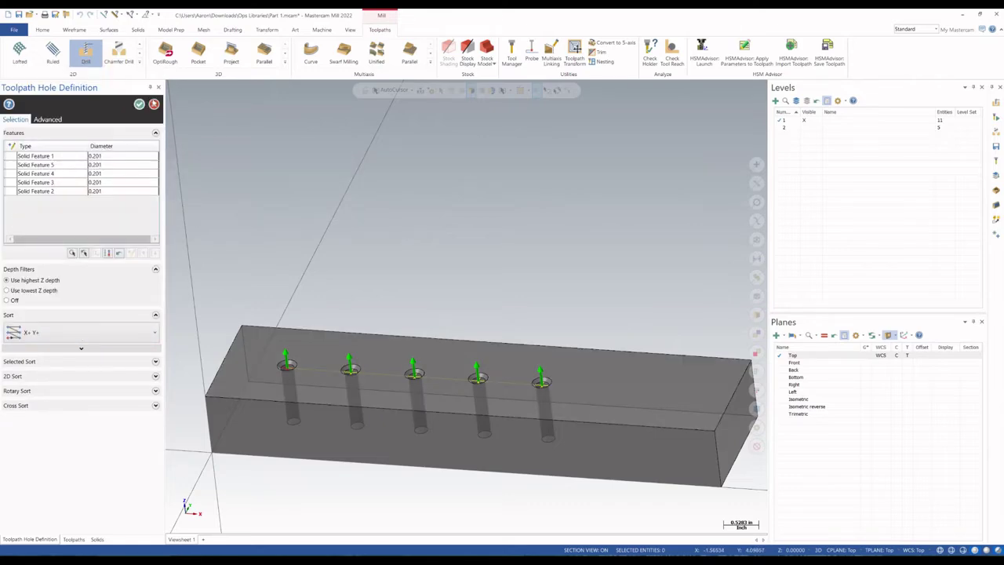
pyautogui.click(139, 105)
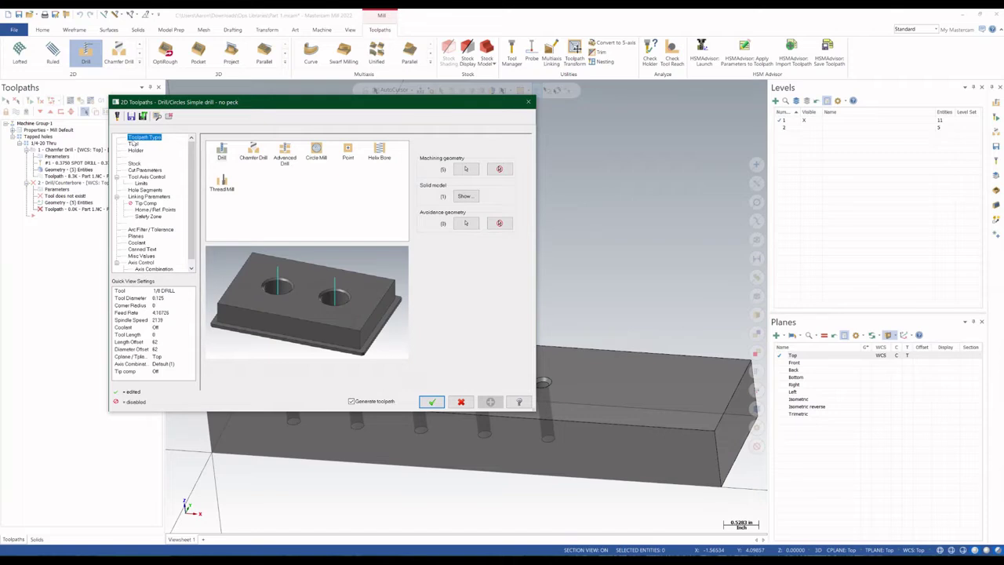
# Assign the 0.201 7 Jobber Drill to the drill operation and keep the Drill/Counterbore cycle
pyautogui.click(133, 143)
pyautogui.click(280, 166)
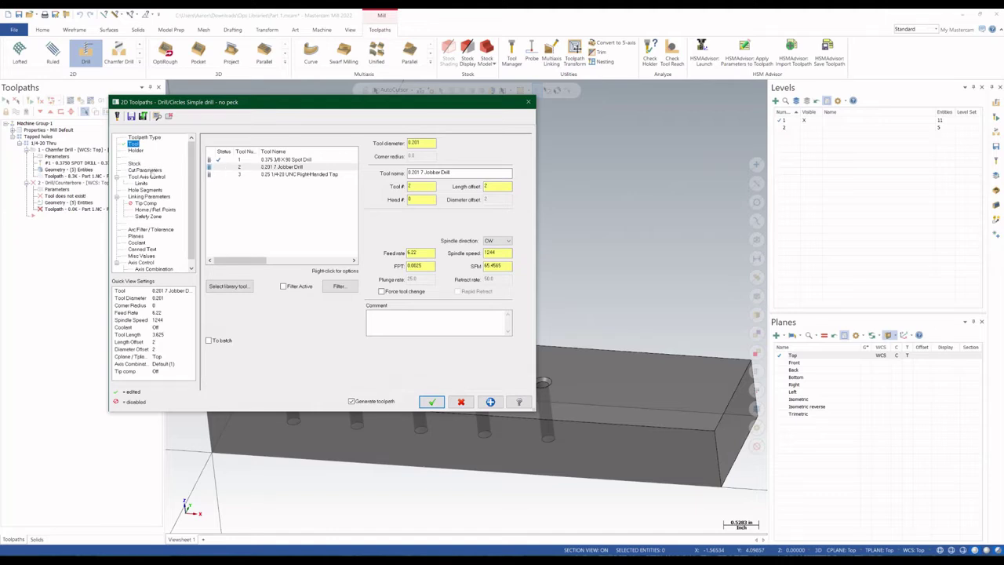
pyautogui.click(152, 170)
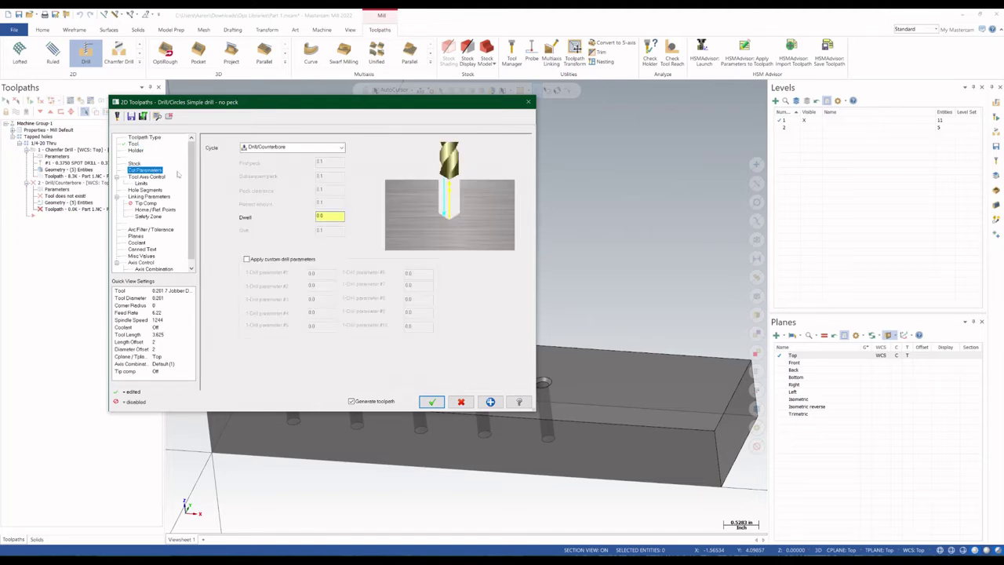
pyautogui.click(283, 147)
pyautogui.click(285, 146)
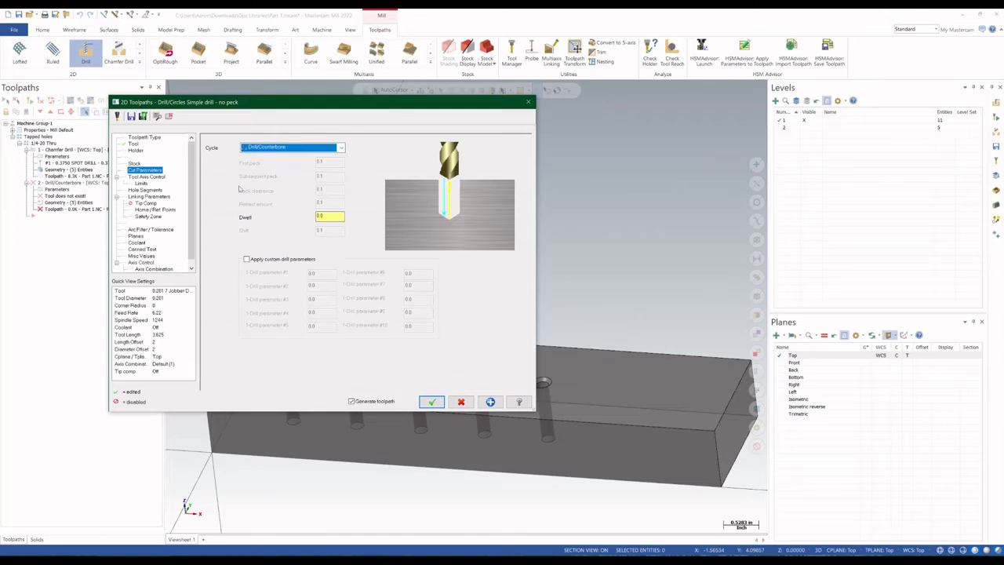
# Turn on automatic linking for the drill operation and set its retract to 0.1 and top of stock to 0.05
pyautogui.click(163, 196)
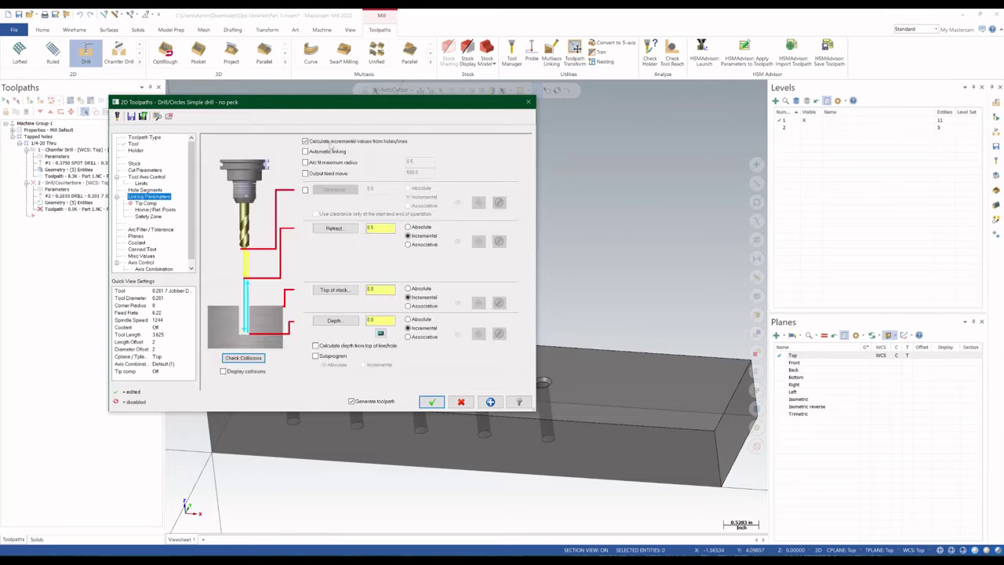
pyautogui.click(335, 151)
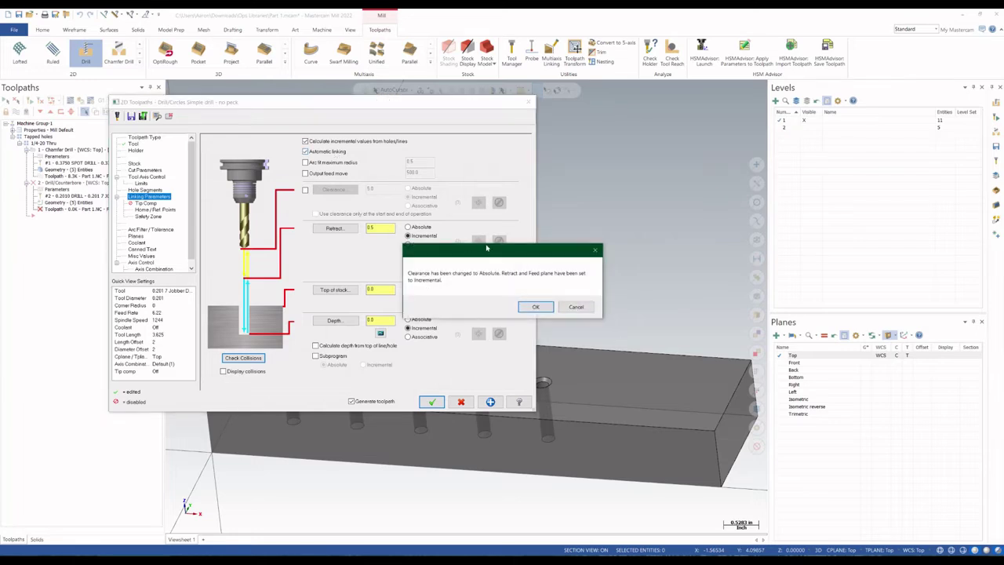
pyautogui.press('Return')
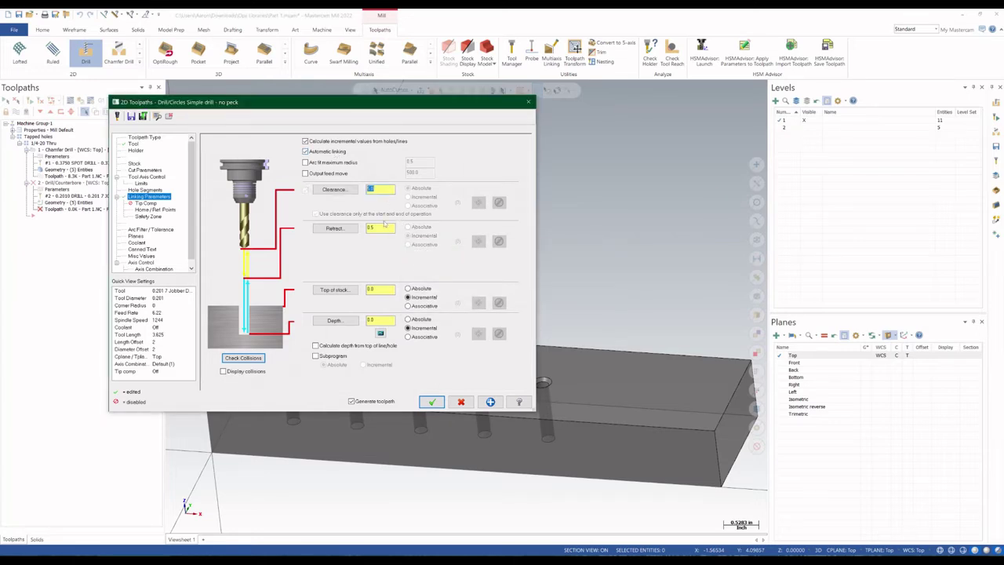
pyautogui.click(384, 226)
pyautogui.doubleClick(387, 288)
pyautogui.write('0.05')
pyautogui.press('Tab')
pyautogui.press('Tab')
pyautogui.press('Tab')
# Enable tip compensation for the drill operation and set the breakthrough amount to 0.01
pyautogui.click(146, 203)
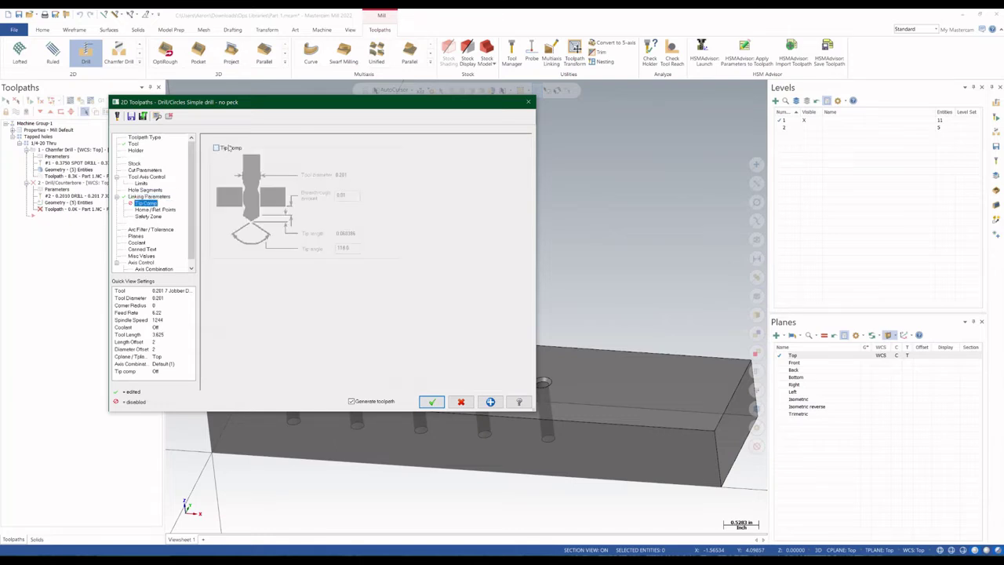
pyautogui.click(216, 147)
pyautogui.click(342, 195)
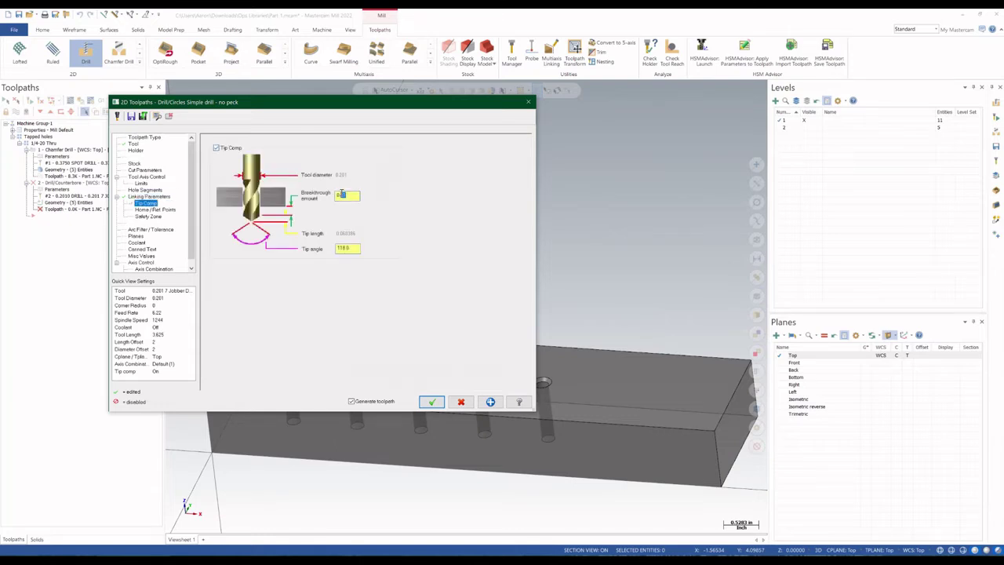
pyautogui.write('1')
# Switch on thru-tool coolant for the drill operation and generate its toolpath
pyautogui.click(138, 235)
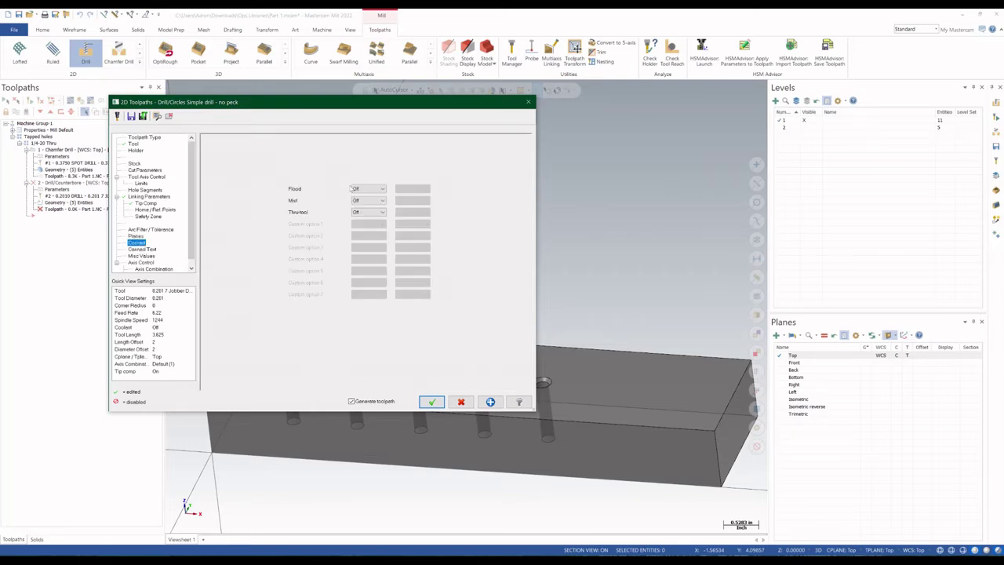
pyautogui.click(368, 212)
pyautogui.click(368, 225)
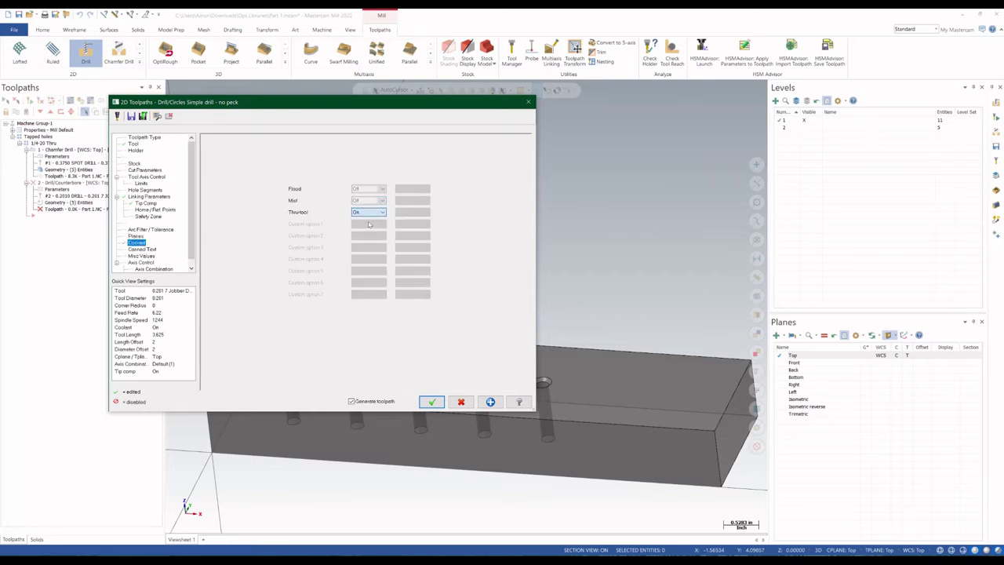
pyautogui.click(431, 401)
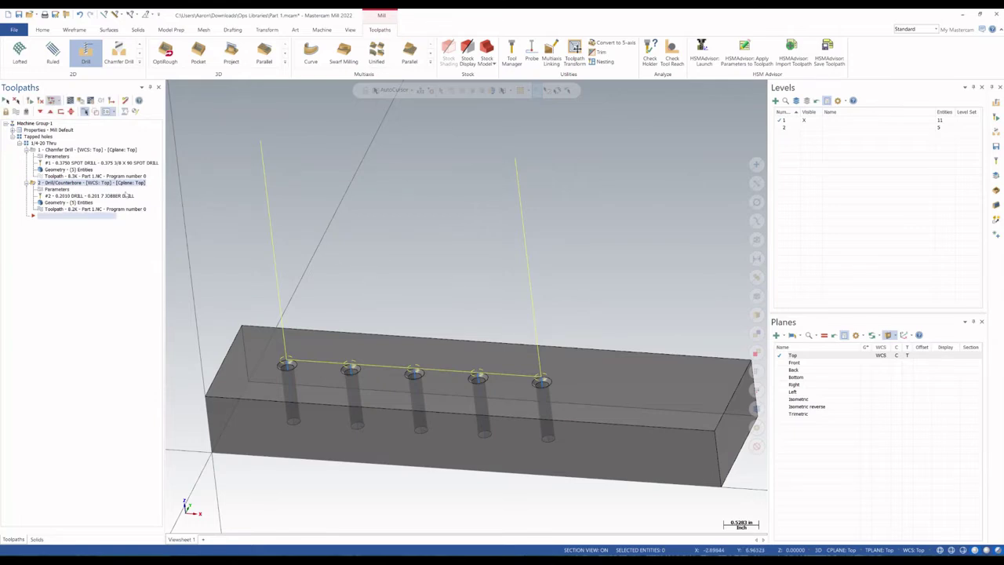
# Start another Drill toolpath on the same five 0.201 holes, sorted in an X Zig+ order
pyautogui.click(140, 47)
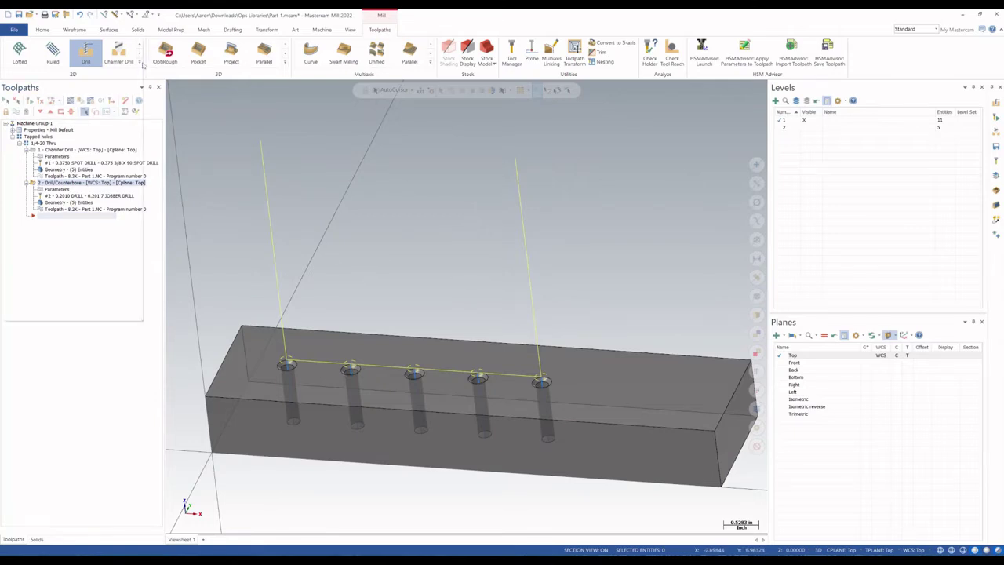
pyautogui.click(31, 207)
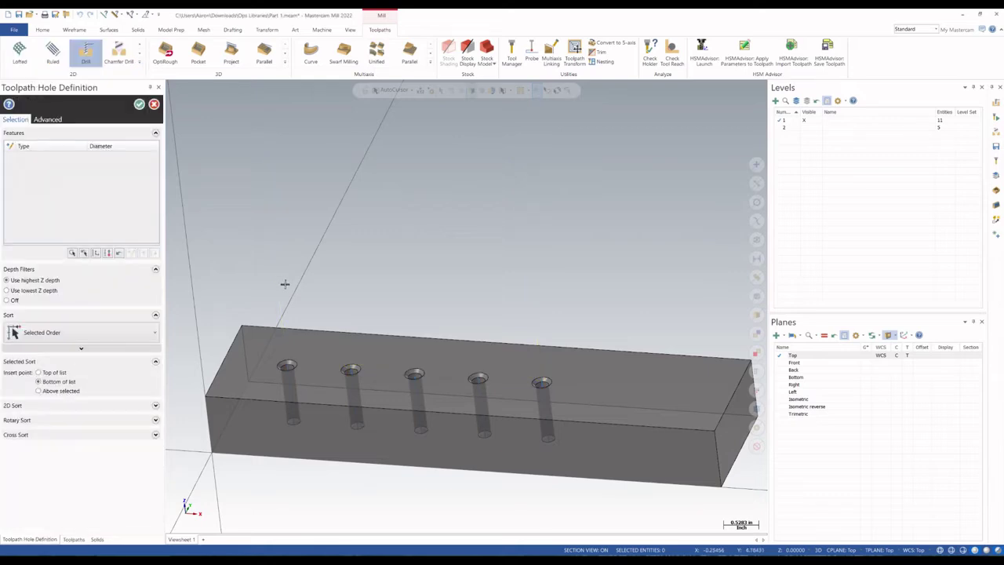
pyautogui.click(287, 363)
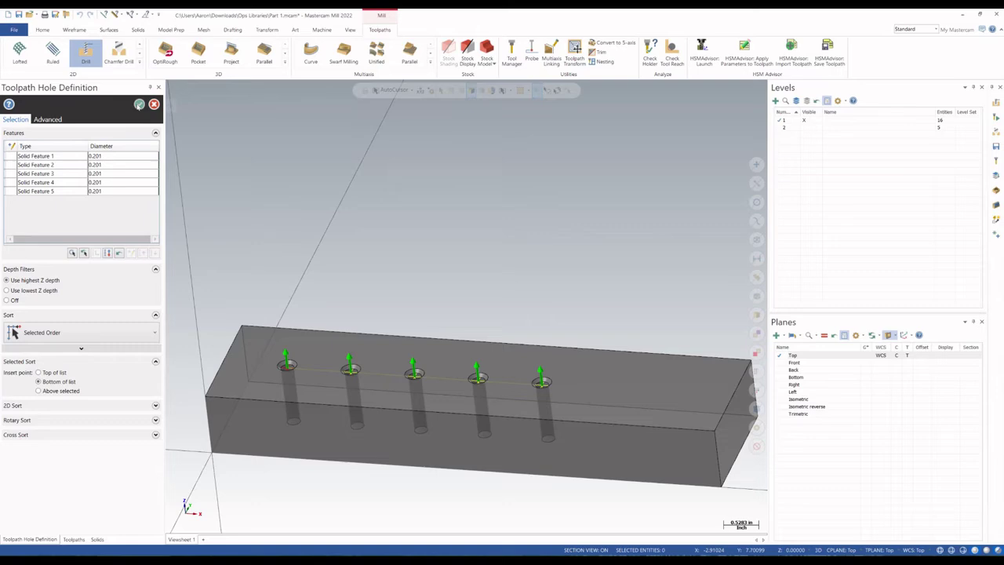
pyautogui.click(88, 333)
pyautogui.click(20, 161)
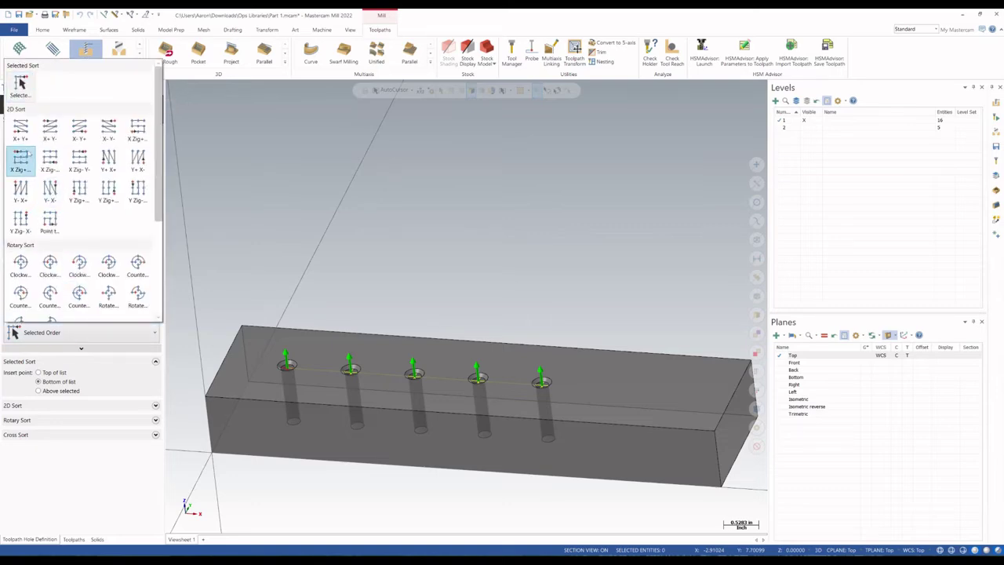
pyautogui.click(140, 103)
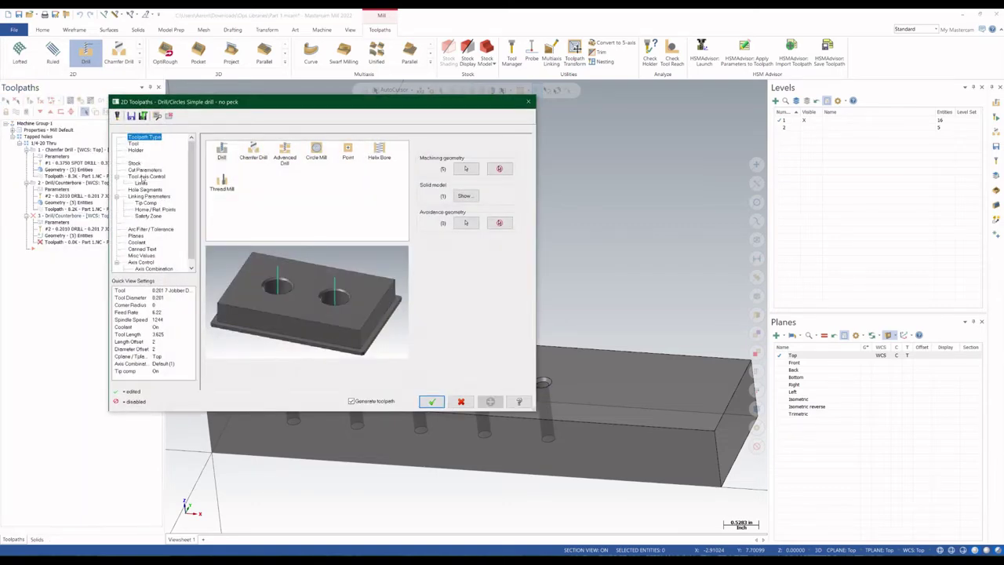
# Assign the 0.25 1/4-20 UNC Right-Handed Tap to the new operation
pyautogui.click(134, 144)
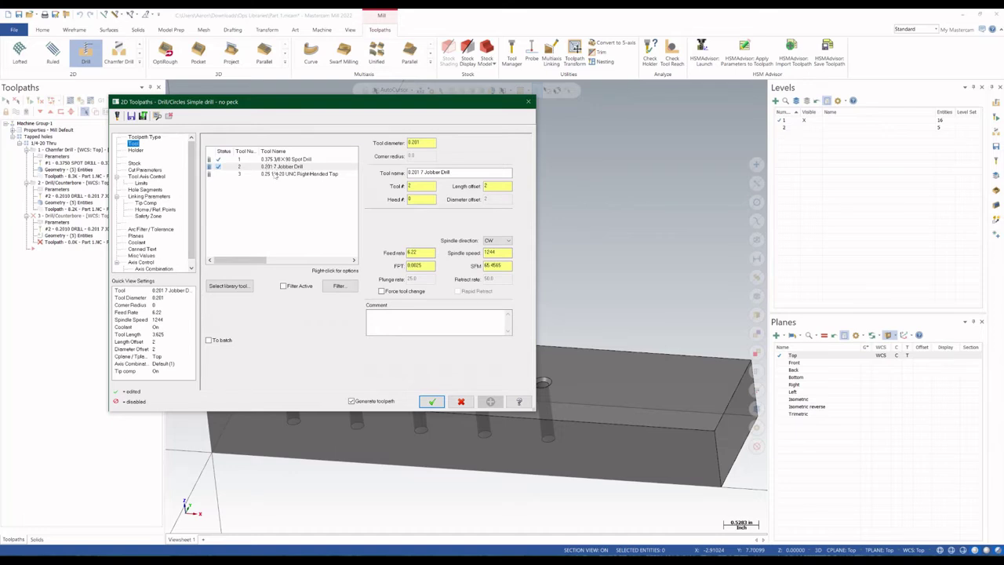
pyautogui.click(281, 173)
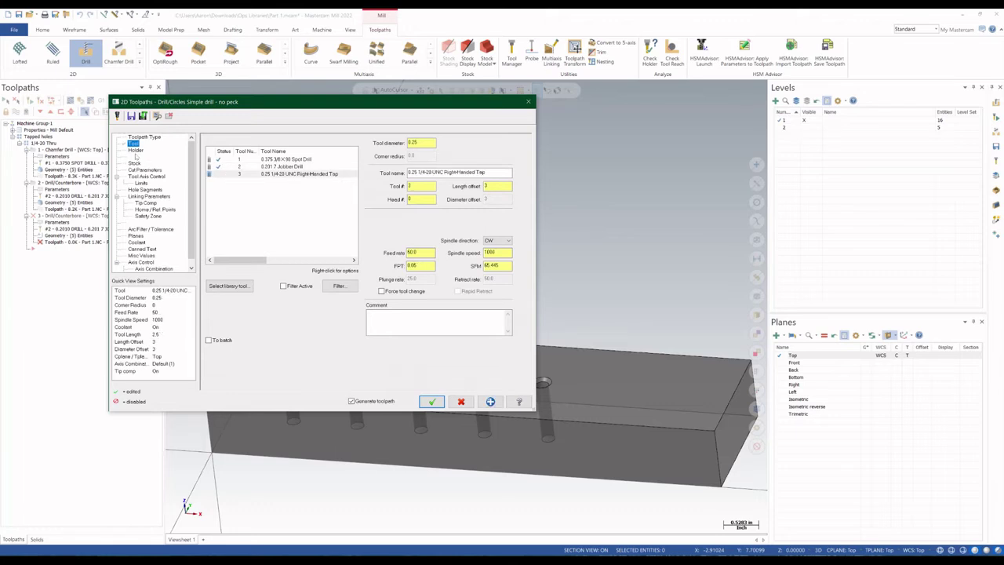
pyautogui.click(145, 177)
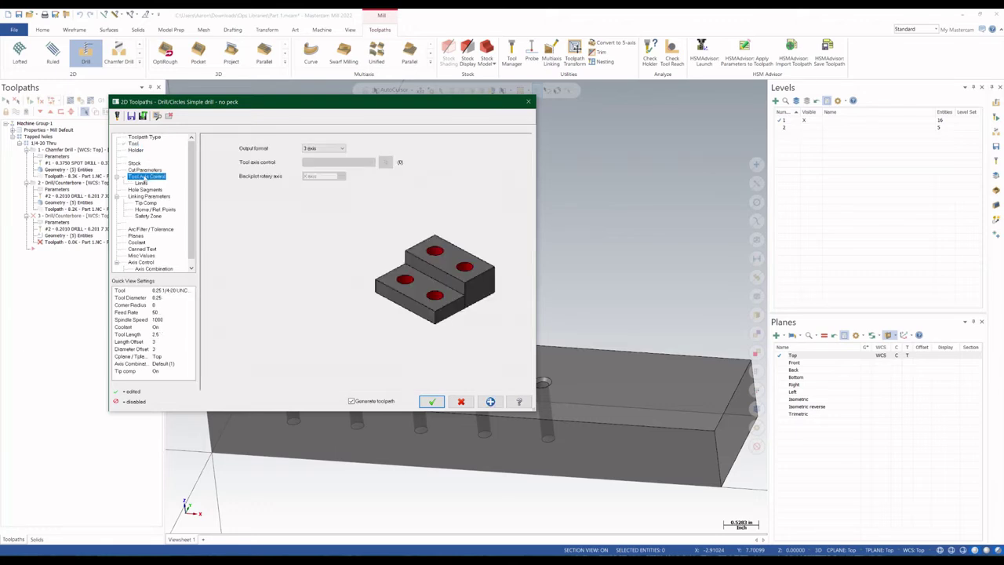
# Enable depth calculation from the top of the line/hole and turn off tip compensation for the tap operation
pyautogui.click(148, 196)
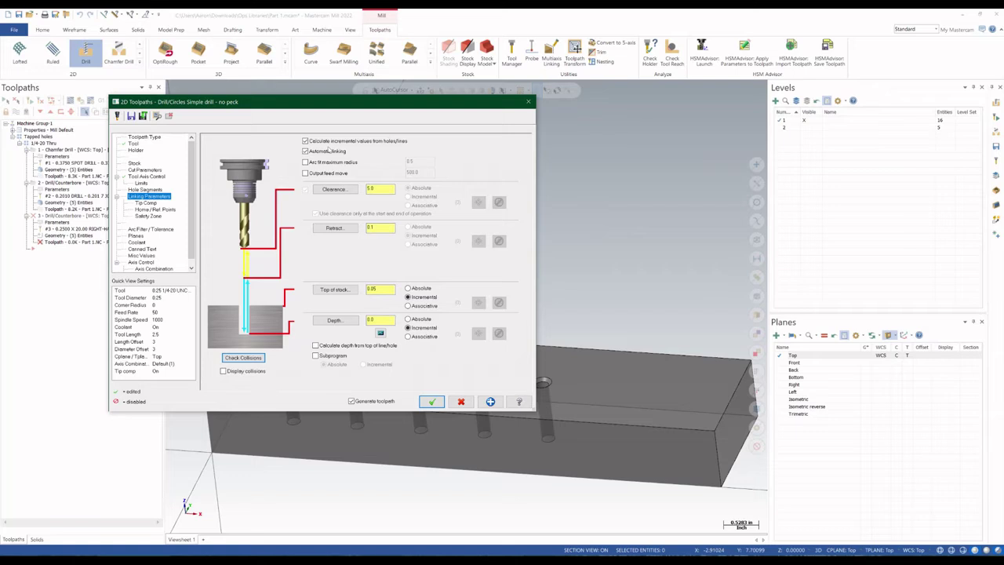
pyautogui.click(373, 350)
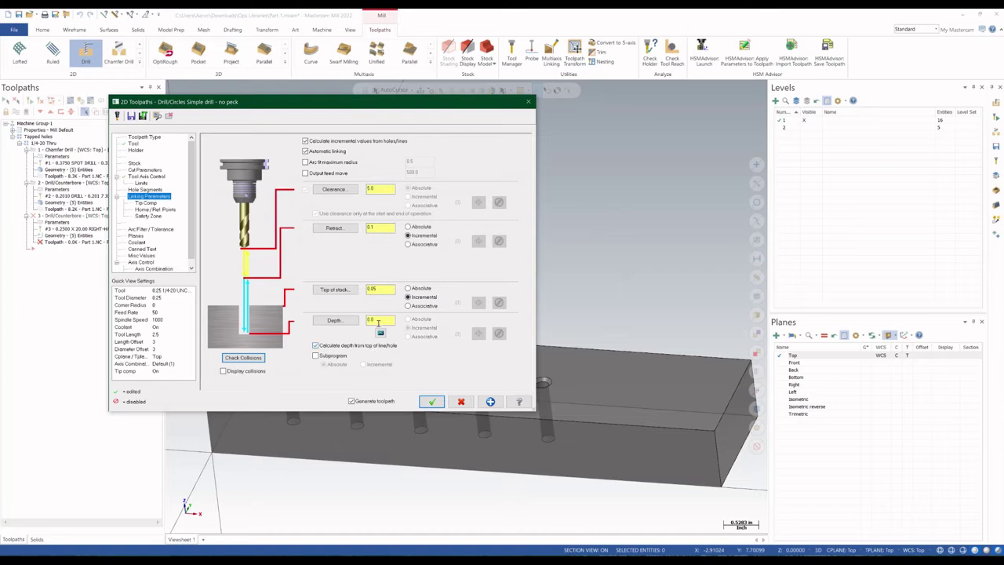
pyautogui.click(368, 320)
pyautogui.click(157, 203)
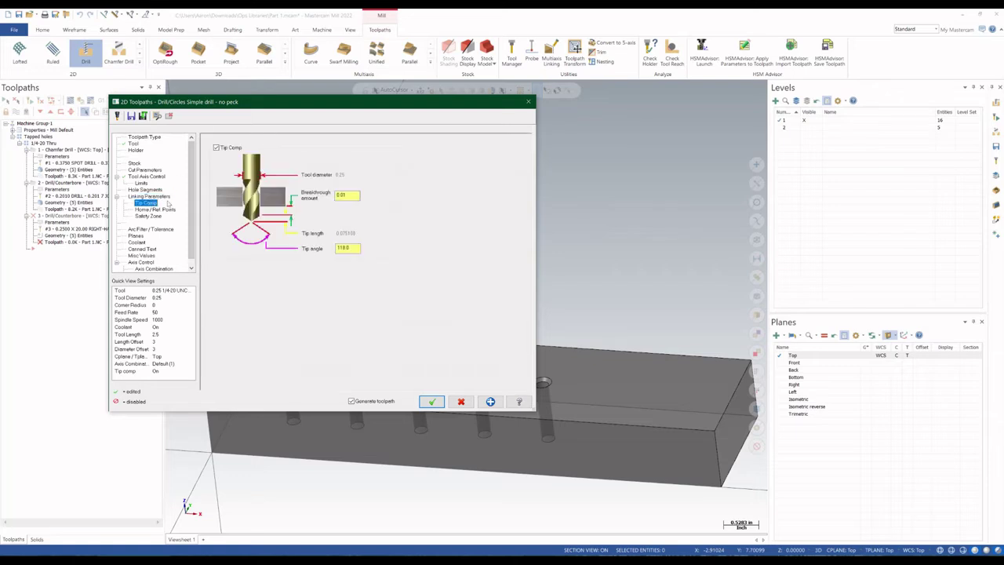
pyautogui.click(217, 147)
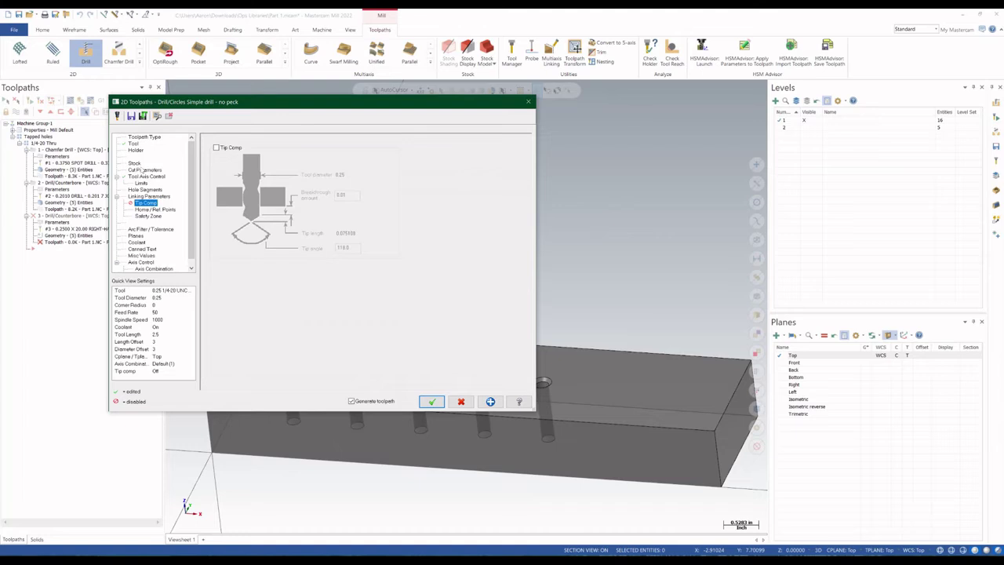
# Change the operation's cycle to Tap and generate the toolpath
pyautogui.click(145, 170)
pyautogui.click(286, 147)
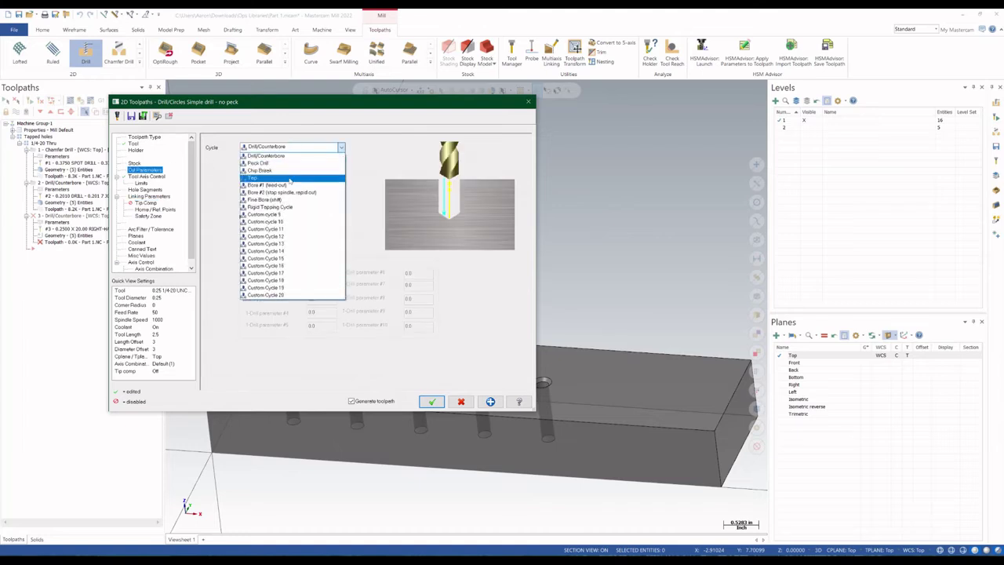
pyautogui.click(289, 178)
pyautogui.click(431, 402)
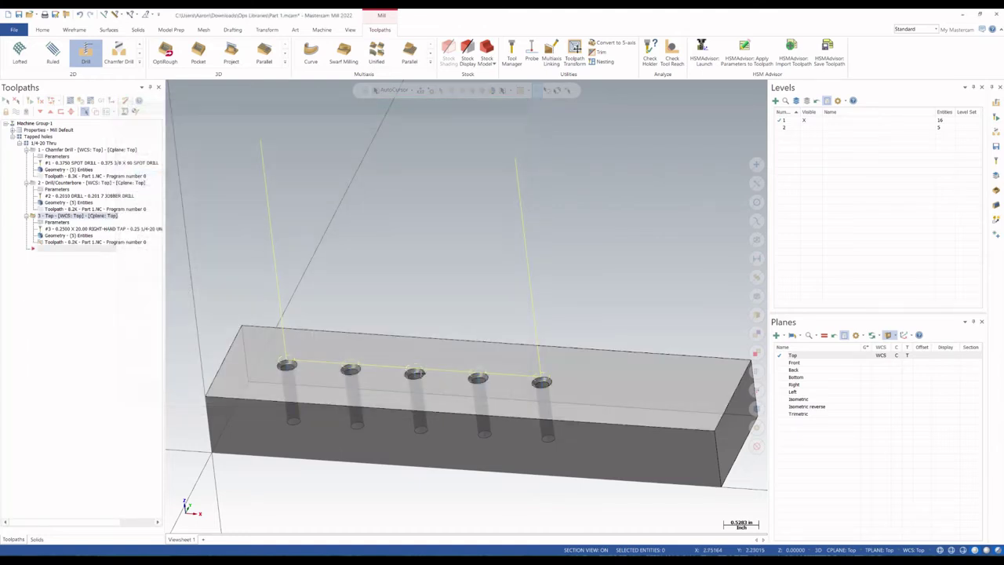
# Backplot the tap toolpath and check its motion through the five holes from the side
pyautogui.moveTo(345, 287); pyautogui.dragTo(186, 233, button='middle')
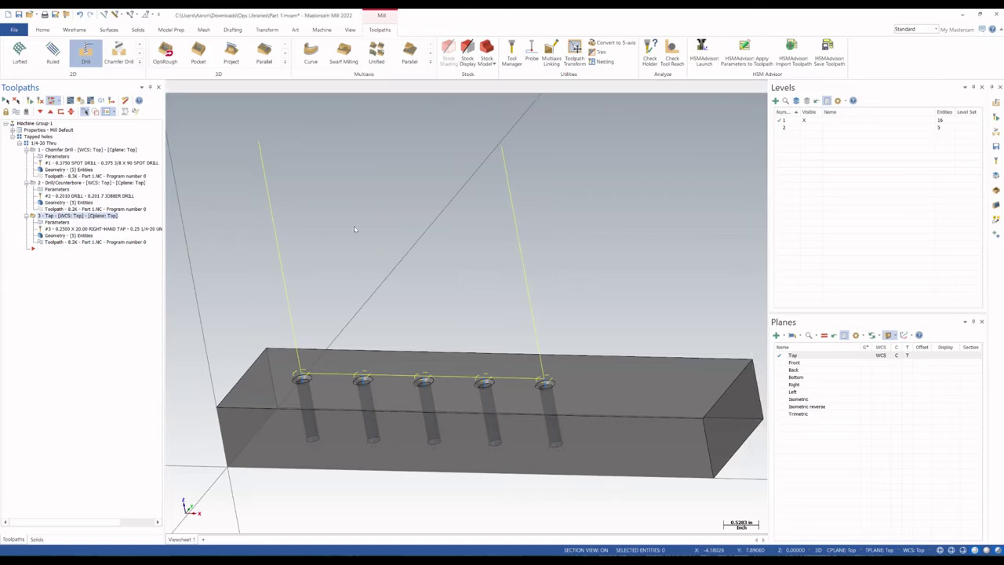
pyautogui.moveTo(410, 267); pyautogui.dragTo(424, 218, button='middle')
pyautogui.scroll(-2, 424, 217)
pyautogui.press('r')
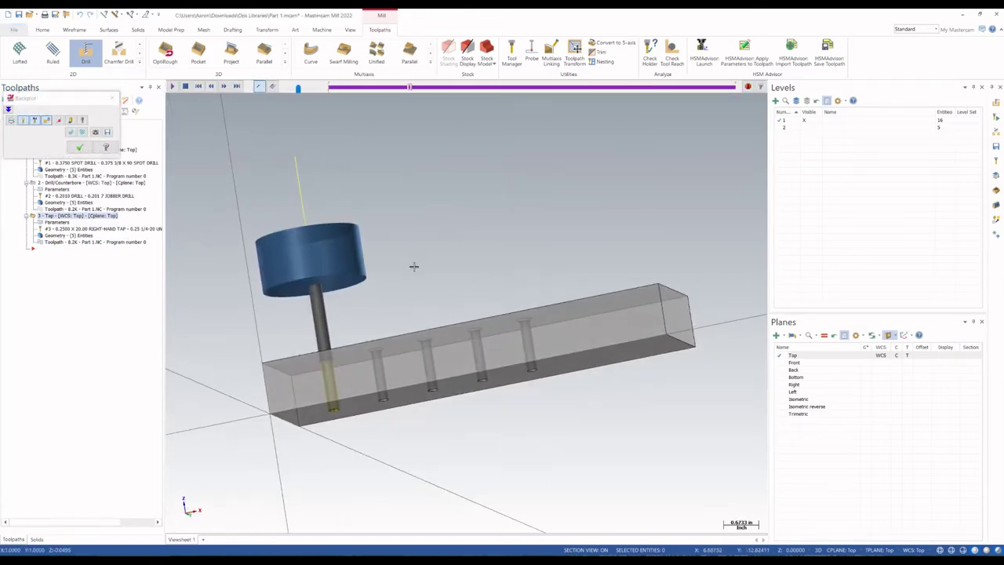
pyautogui.moveTo(414, 267)
pyautogui.mouseDown(button='middle')
pyautogui.moveTo(408, 289)
pyautogui.moveTo(415, 283)
pyautogui.mouseUp(button='middle')
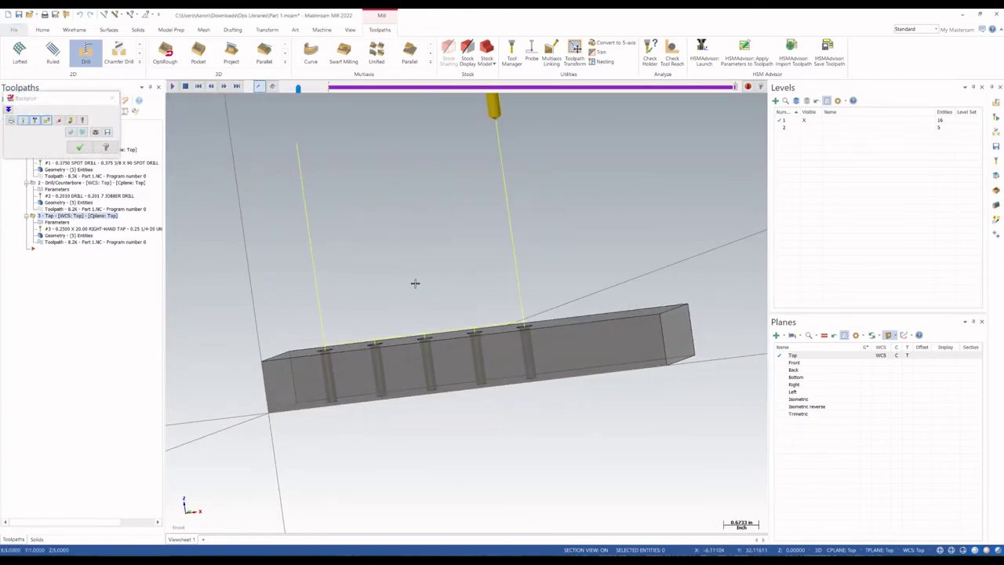
pyautogui.press('Escape')
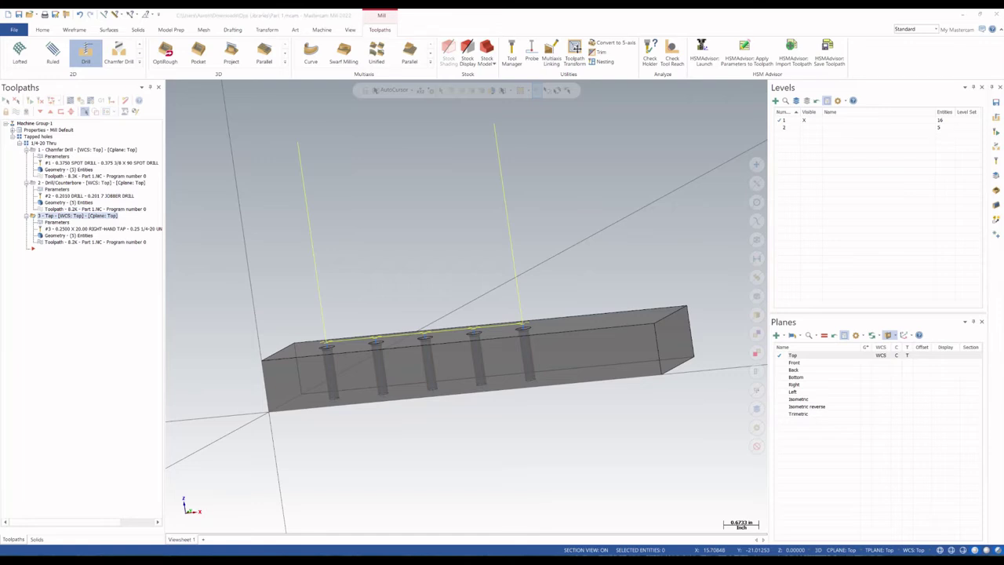
# Open the part file Part 2.mcam and view its stepped block with holes at different heights
pyautogui.click(462, 289)
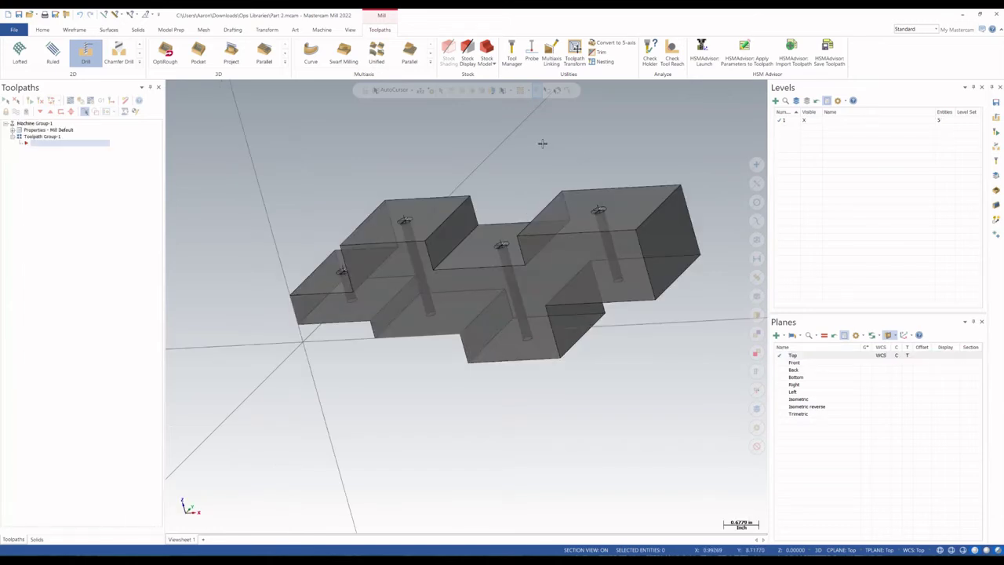
pyautogui.moveTo(541, 144); pyautogui.dragTo(601, 199, button='middle')
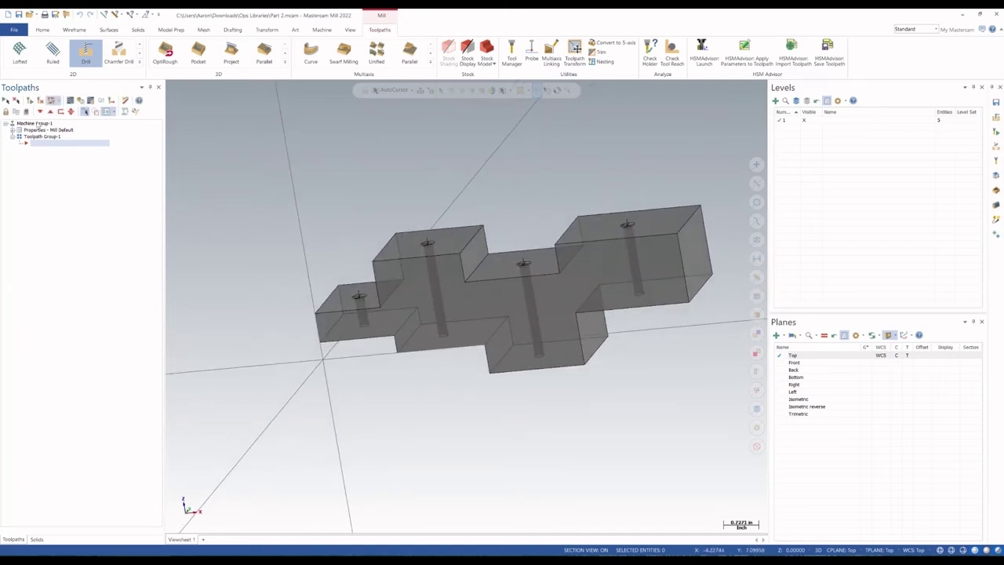
# Start importing toolpath operations into the machine group, with Part 1.mcam from the Ops Libraries folder as the source library
pyautogui.rightClick(55, 145)
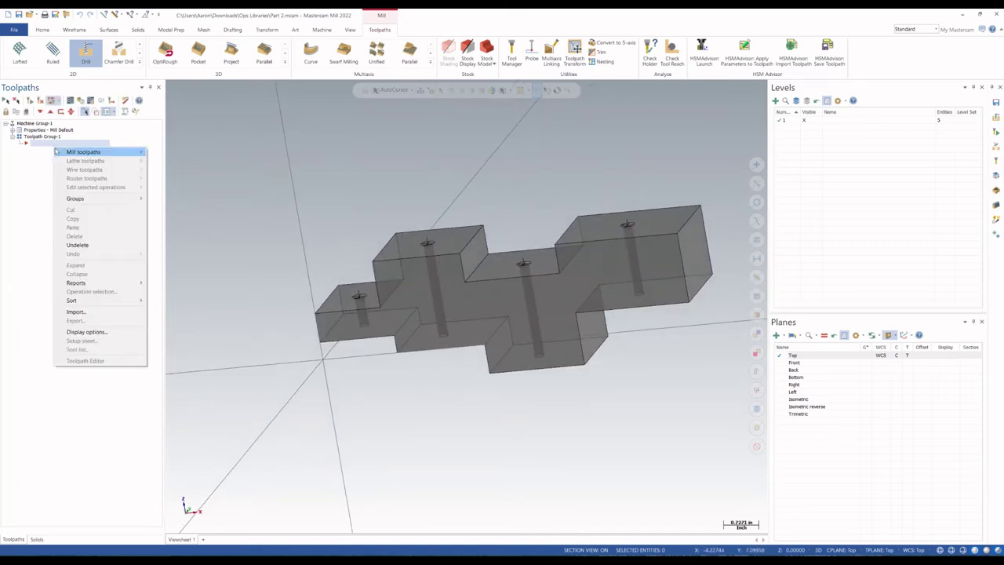
pyautogui.click(95, 332)
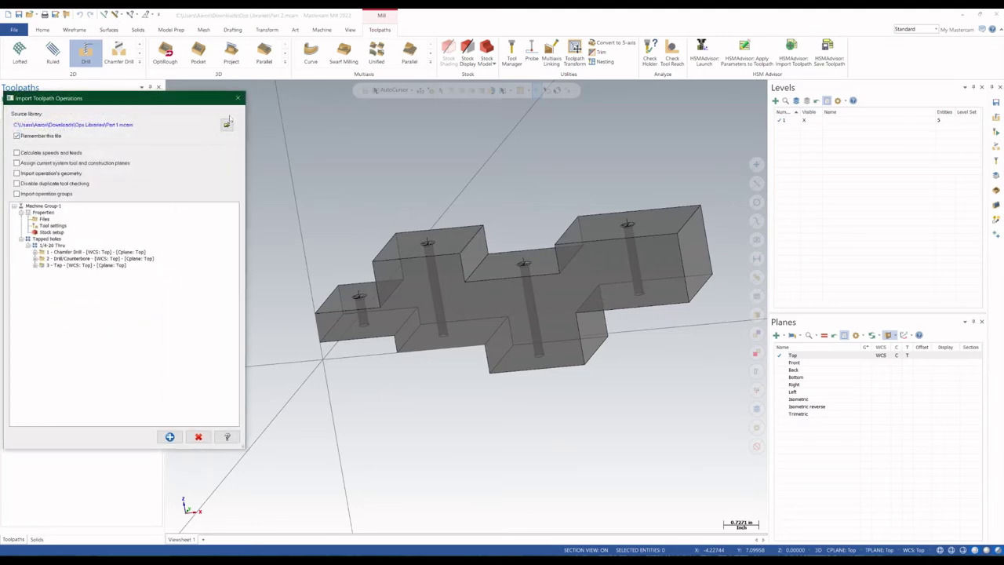
pyautogui.click(227, 123)
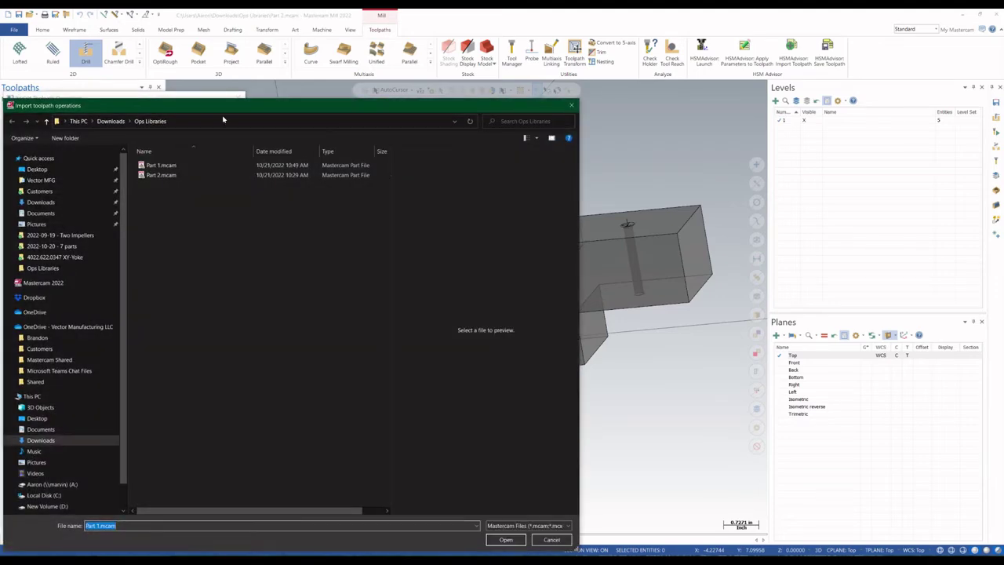
pyautogui.click(223, 120)
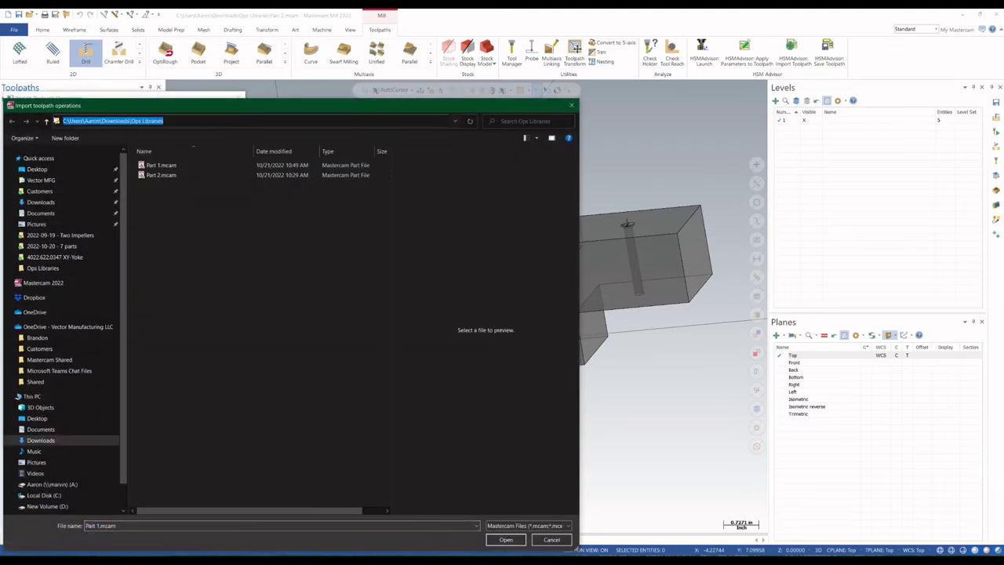
pyautogui.click(181, 166)
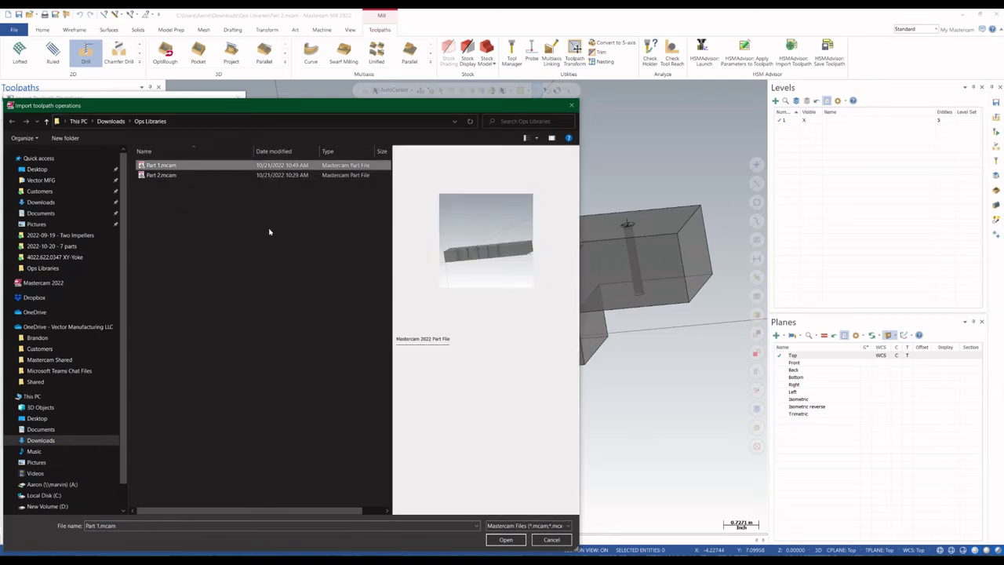
pyautogui.click(532, 525)
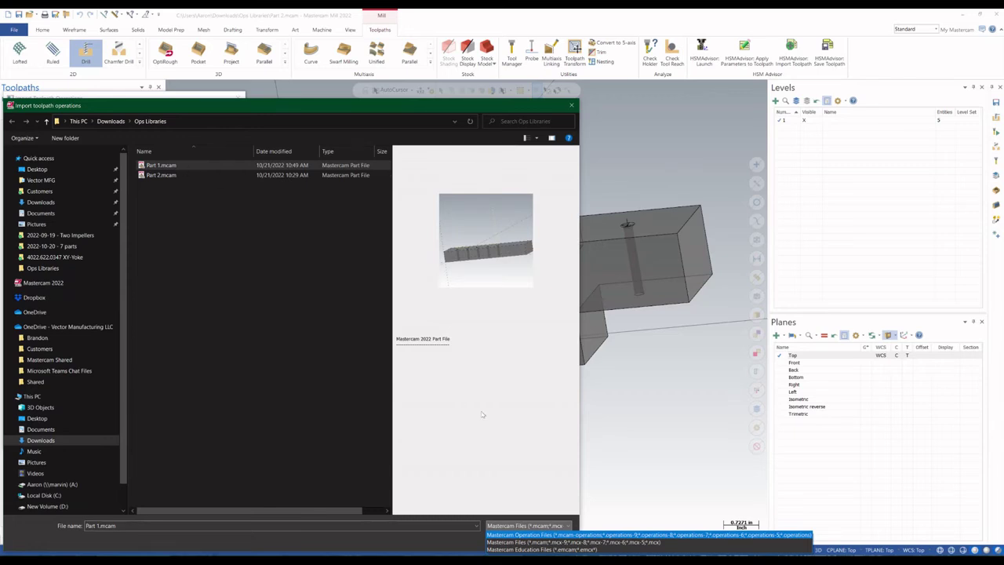
pyautogui.click(517, 541)
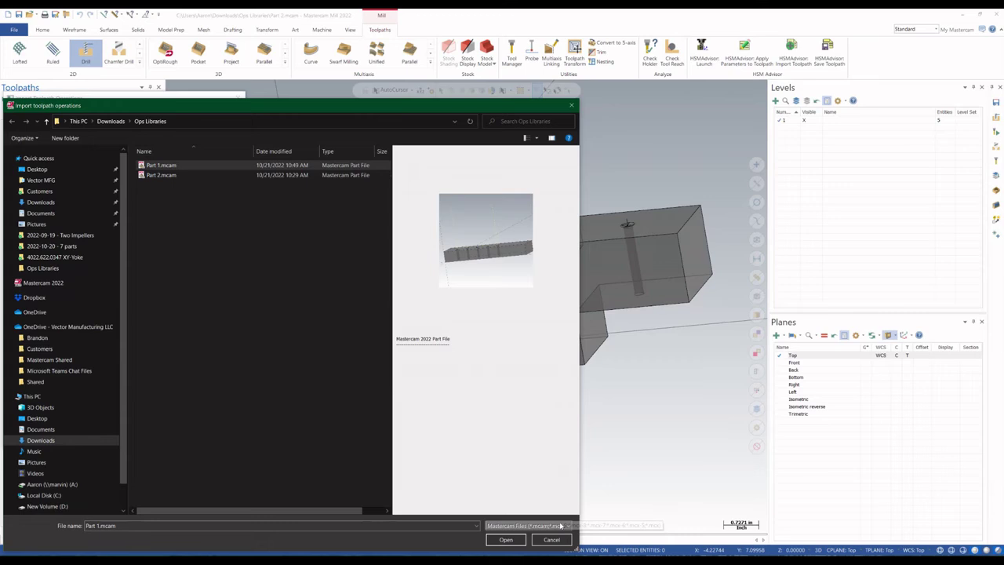
pyautogui.doubleClick(196, 164)
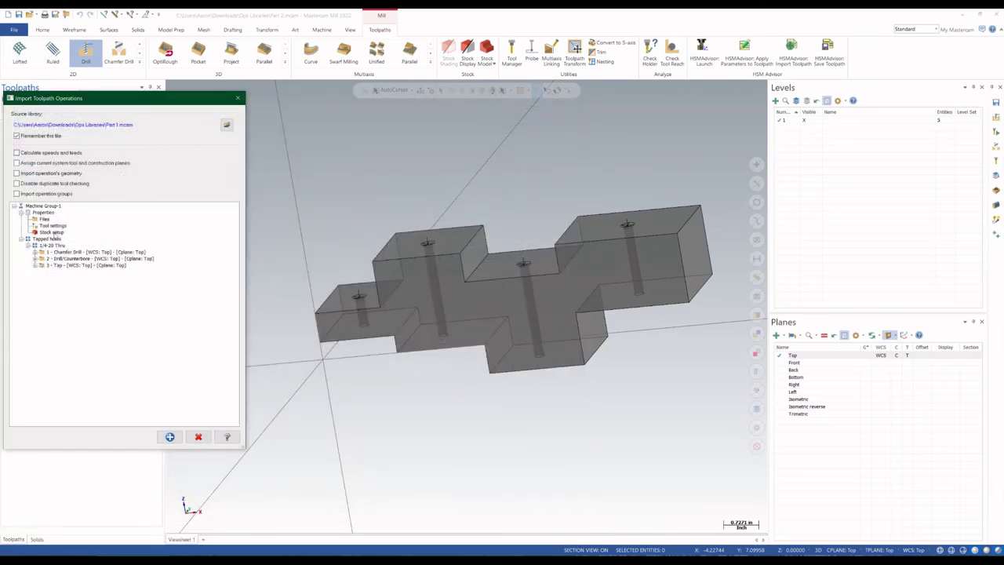
# Import the 1/4-20 Thru group from Part 1 with its operation groups included and close the import
pyautogui.click(53, 245)
pyautogui.click(50, 194)
pyautogui.click(169, 436)
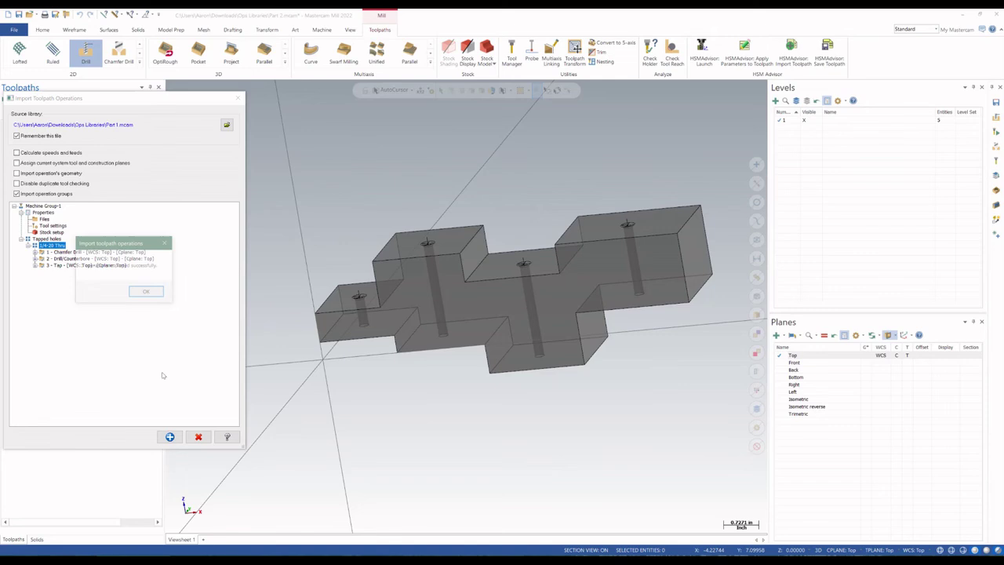
pyautogui.click(148, 293)
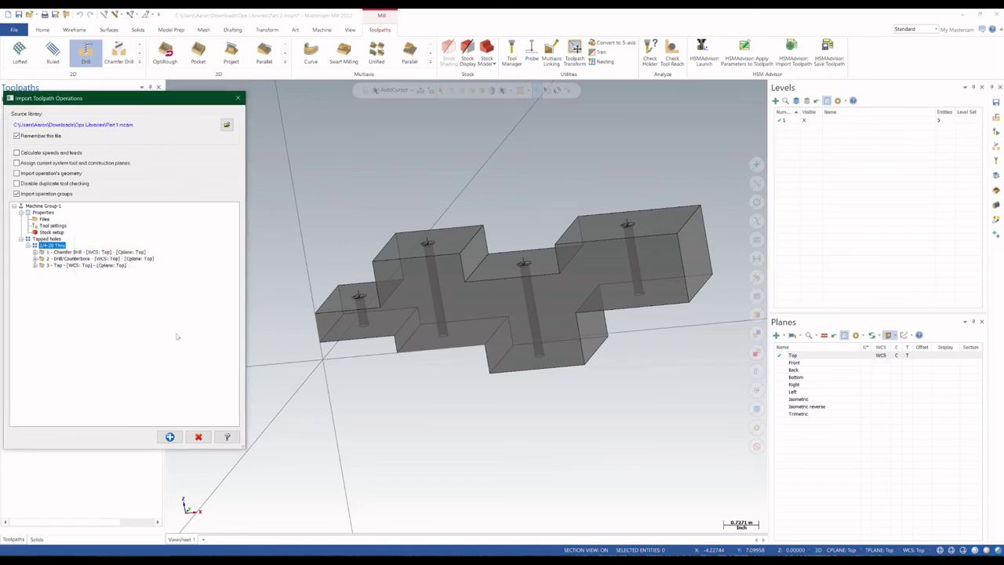
pyautogui.click(199, 437)
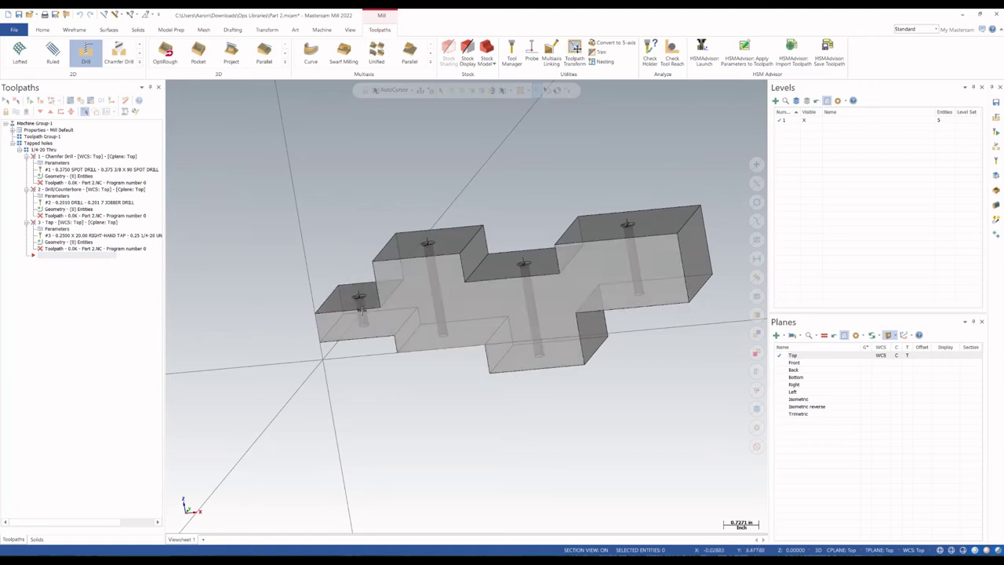
# Assign the block's four 0.201 diameter holes as the geometry of the chamfer drill operation
pyautogui.moveTo(487, 232); pyautogui.dragTo(345, 278, button='middle')
pyautogui.scroll(3, 353, 276)
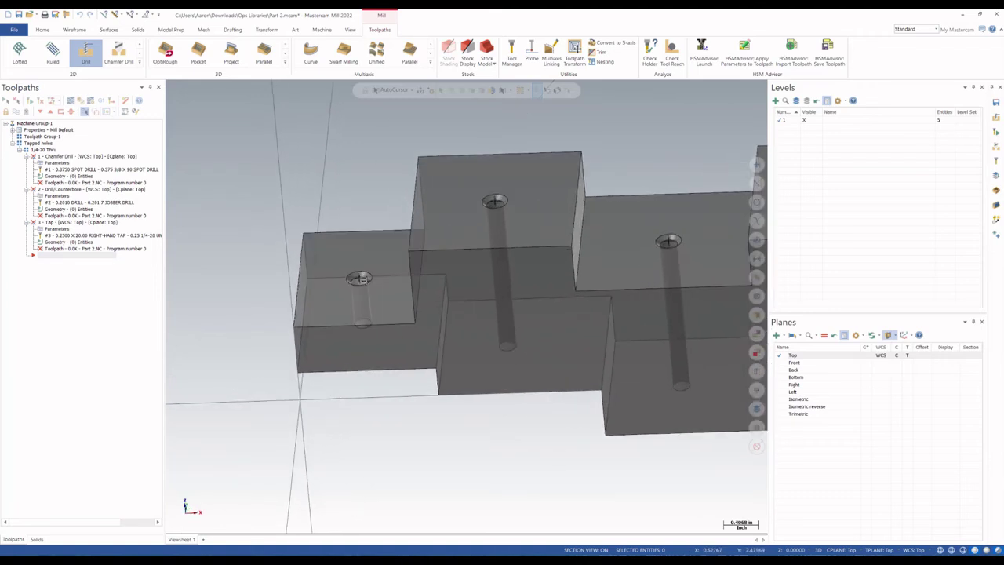
pyautogui.scroll(-1, 362, 280)
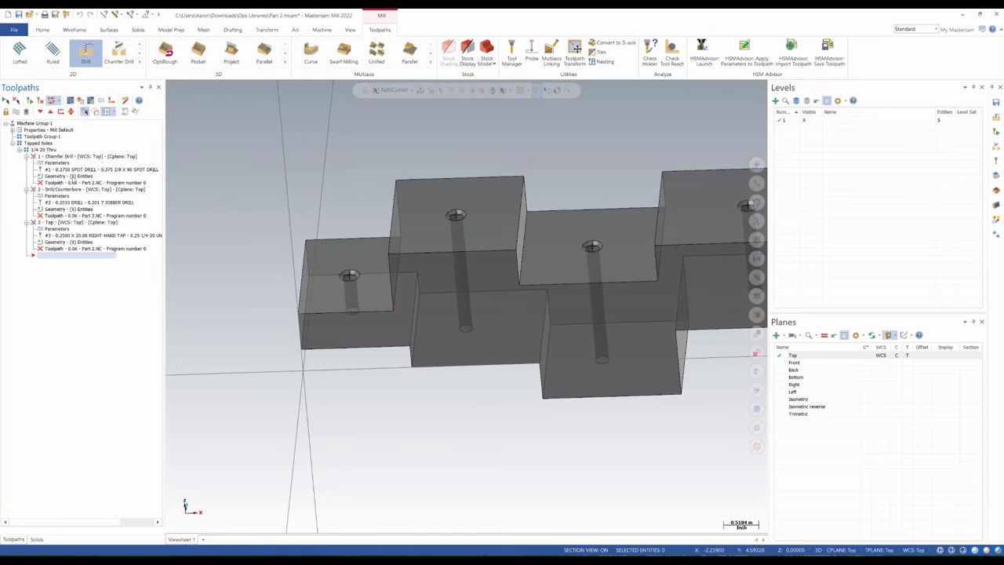
pyautogui.click(349, 276)
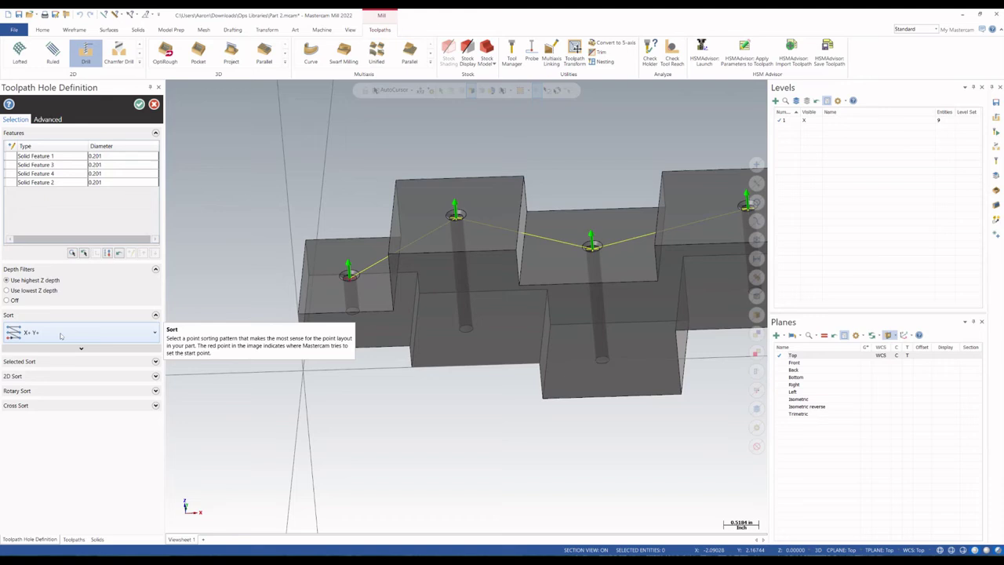
pyautogui.click(139, 104)
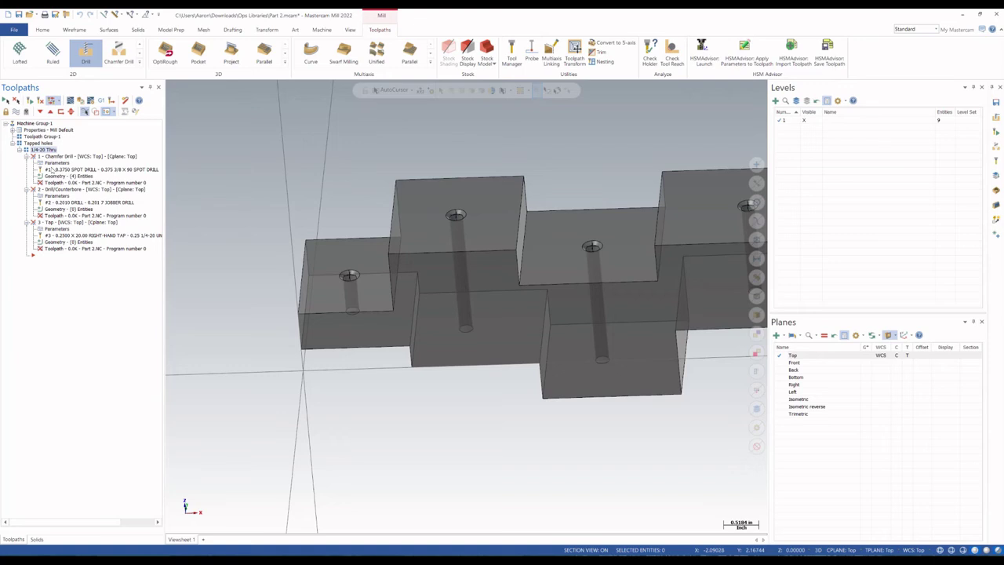
# Replace the drill and tap operations' geometry with the chamfer drill's holes and regenerate the toolpaths
pyautogui.moveTo(50, 177); pyautogui.dragTo(78, 210)
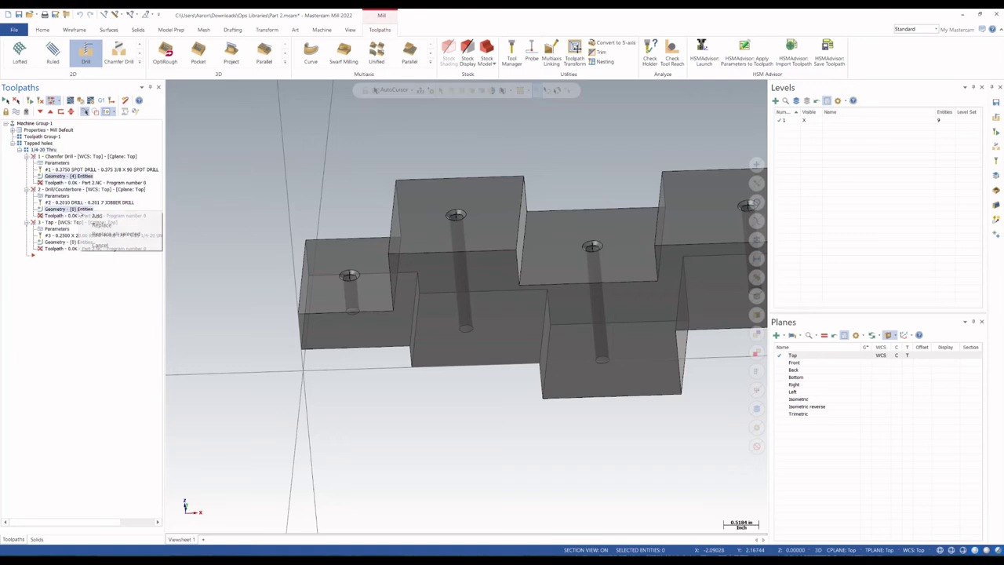
pyautogui.click(102, 234)
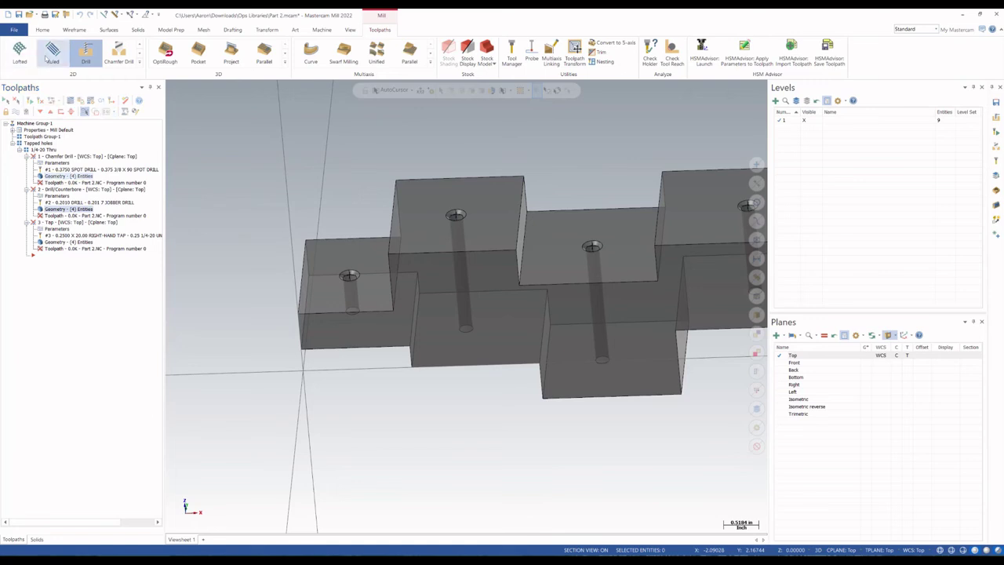
pyautogui.click(39, 102)
# Backplot the chamfer drill toolpath and check the tool's motion over the four holes at different heights
pyautogui.scroll(-2, 193, 235)
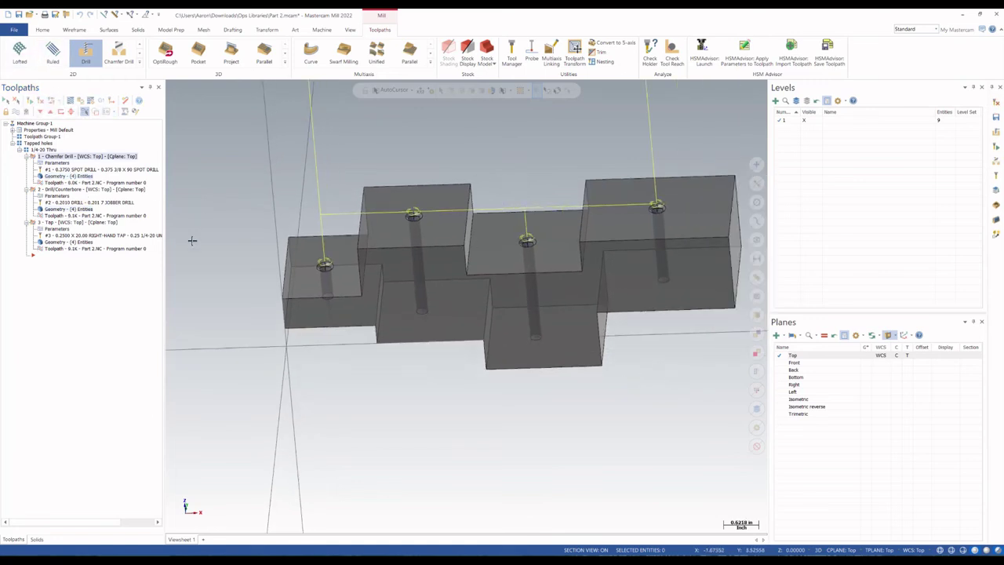
pyautogui.moveTo(196, 240); pyautogui.dragTo(151, 219, button='middle')
pyautogui.click(88, 183)
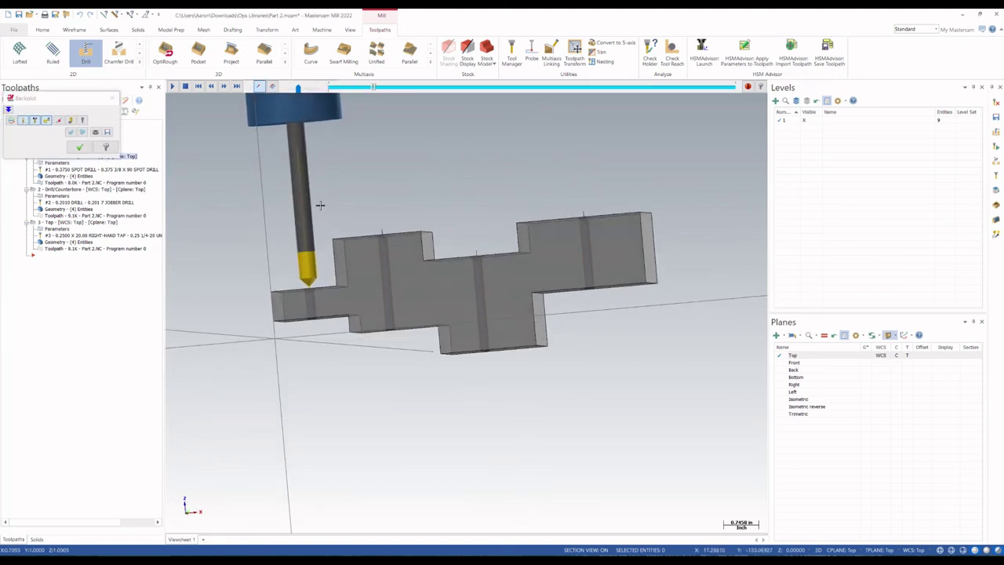
pyautogui.scroll(2, 349, 239)
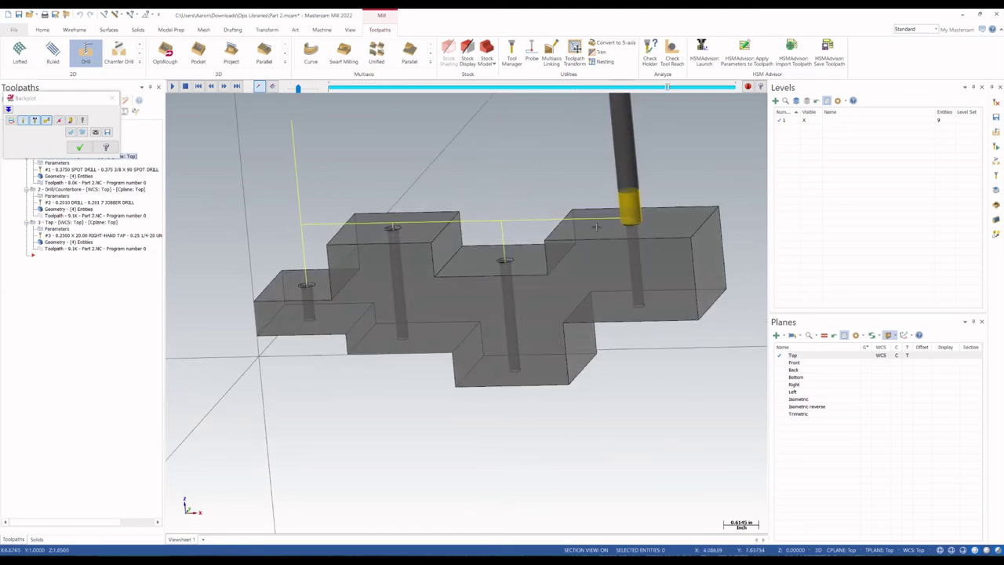
pyautogui.scroll(6, 622, 228)
pyautogui.scroll(-6, 622, 230)
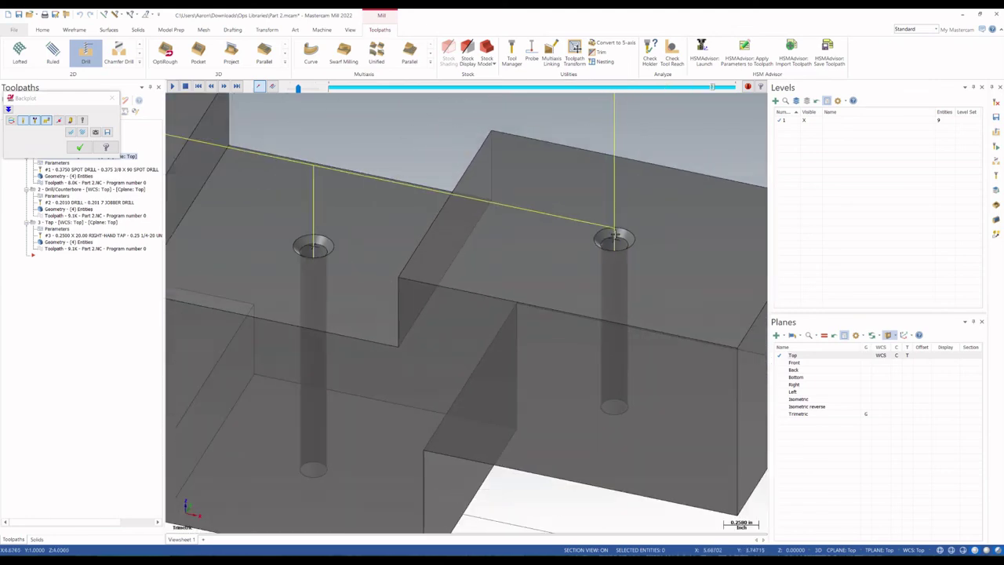
pyautogui.press('Escape')
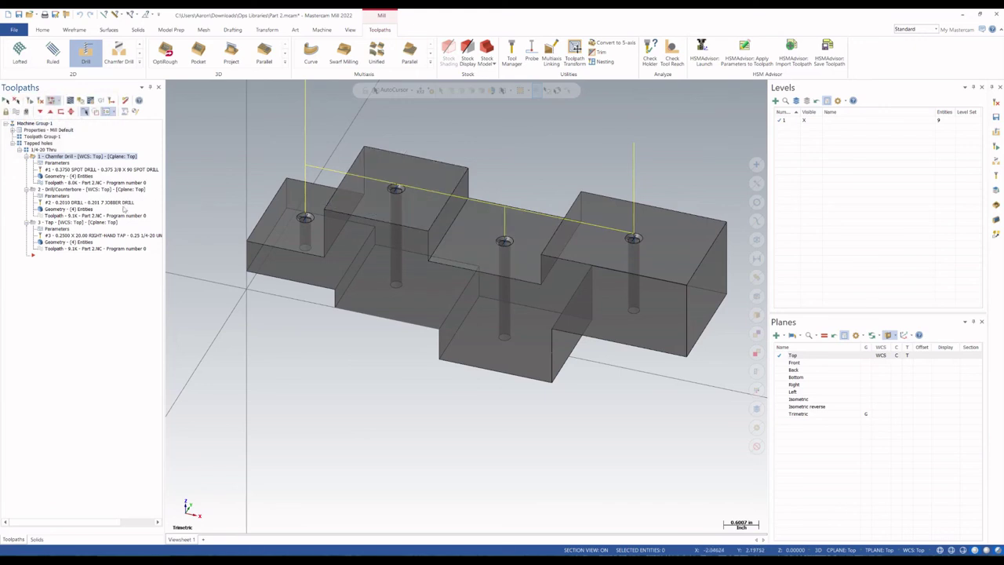
# Backplot the drill toolpath from the front view and check the drill's depth and clearance at each hole
pyautogui.click(118, 189)
pyautogui.hotkey('alt', 'b')
pyautogui.hotkey('alt', '2')
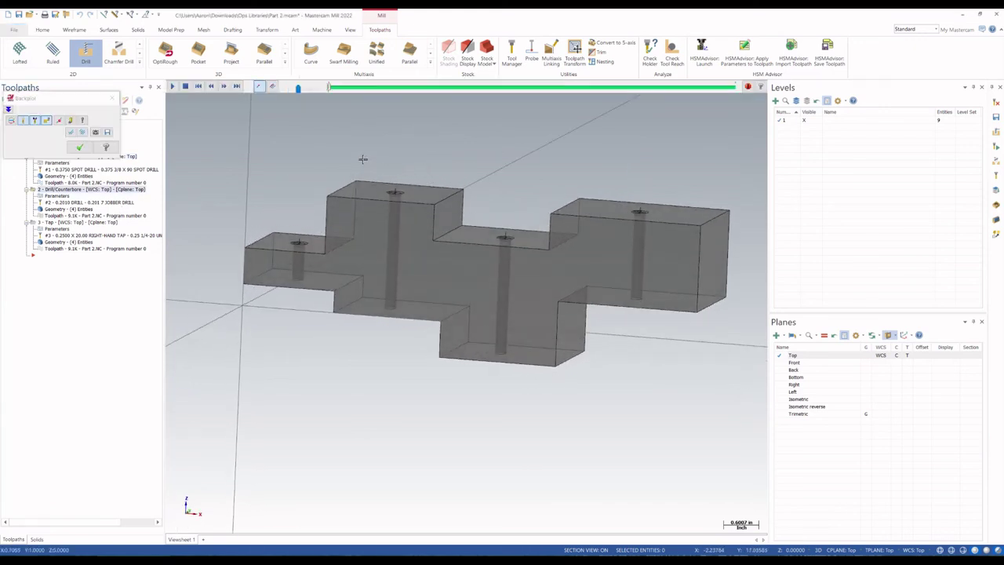
pyautogui.scroll(3, 286, 294)
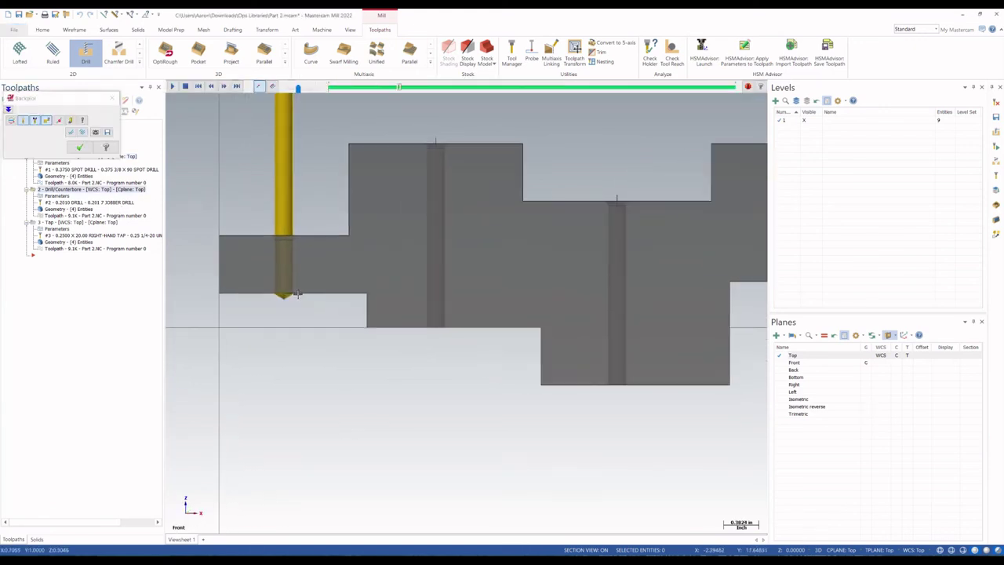
pyautogui.scroll(-2, 286, 306)
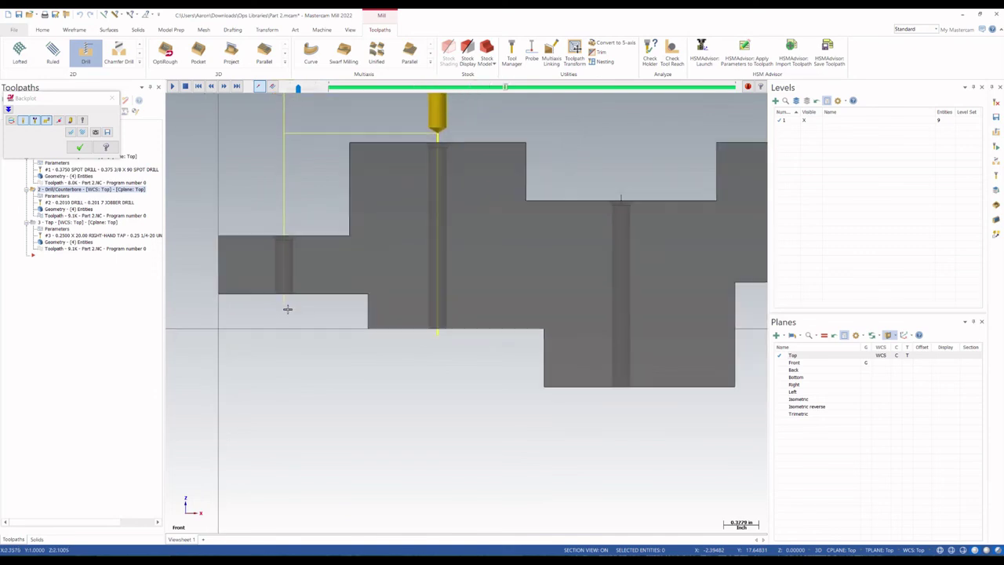
pyautogui.scroll(-2, 317, 328)
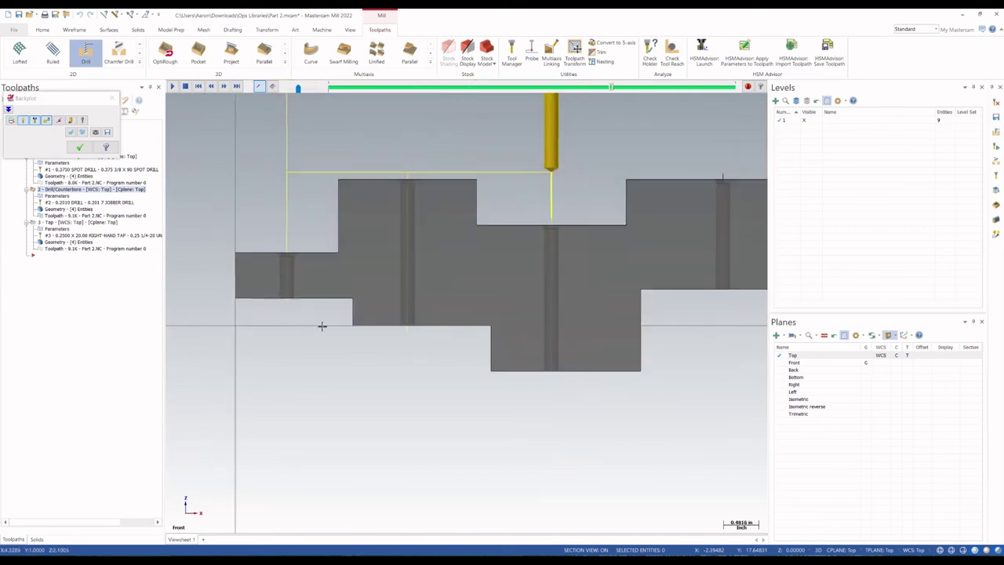
pyautogui.press('Escape')
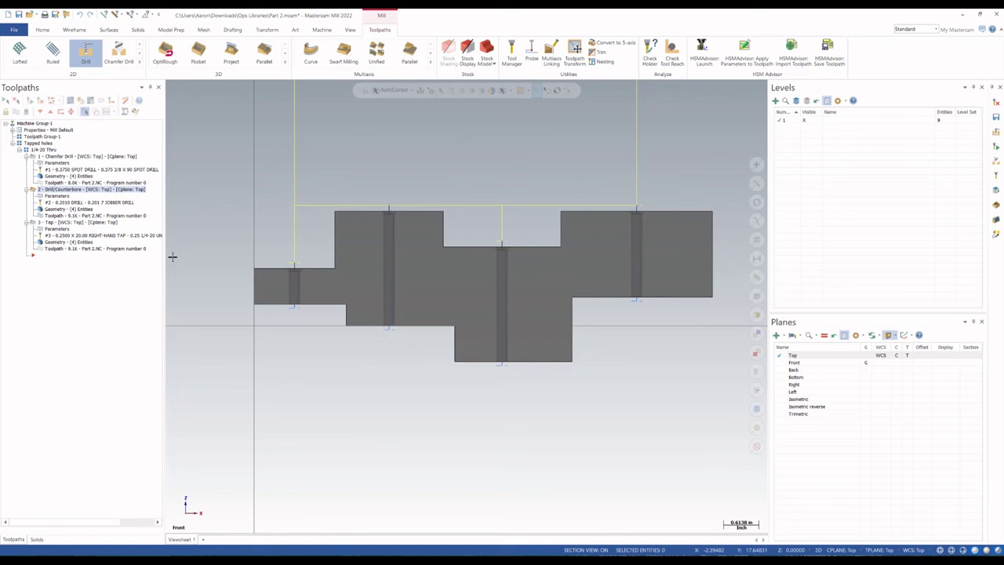
# Backplot the tap toolpath through the four holes from the front view
pyautogui.click(87, 222)
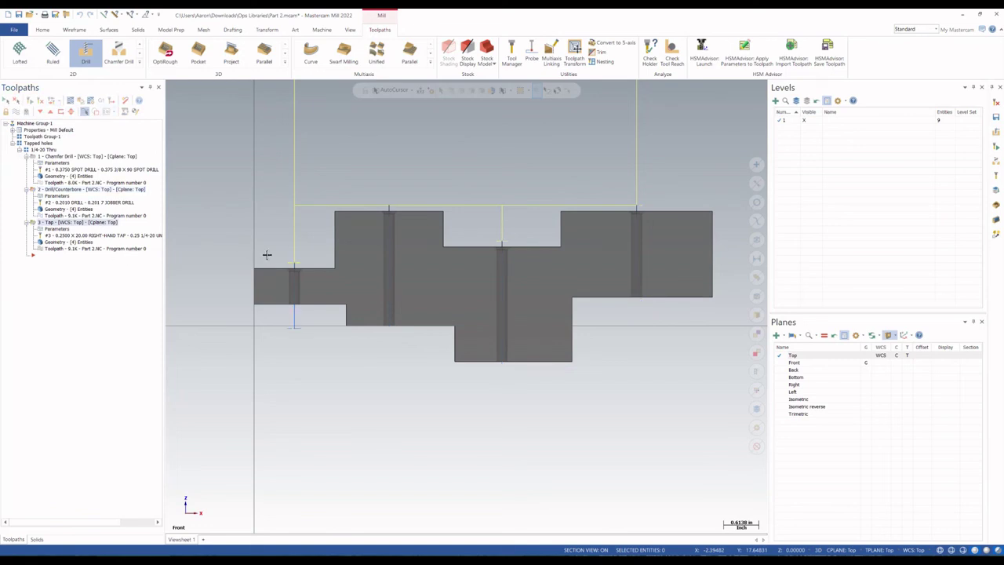
pyautogui.hotkey('alt', 't')
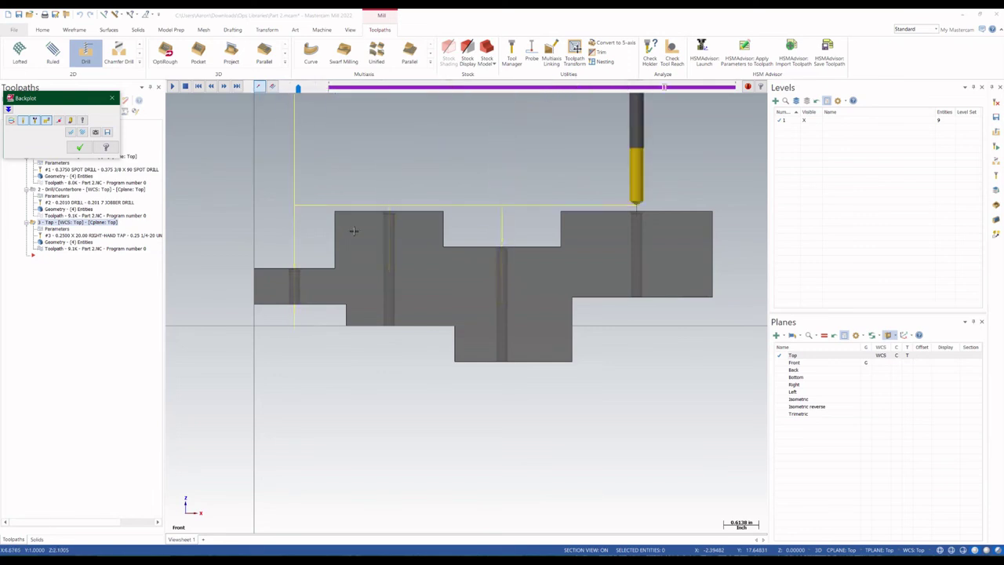
pyautogui.moveTo(354, 230)
pyautogui.mouseDown(button='middle')
pyautogui.moveTo(338, 262)
pyautogui.moveTo(330, 256)
pyautogui.mouseUp(button='middle')
pyautogui.press('Escape')
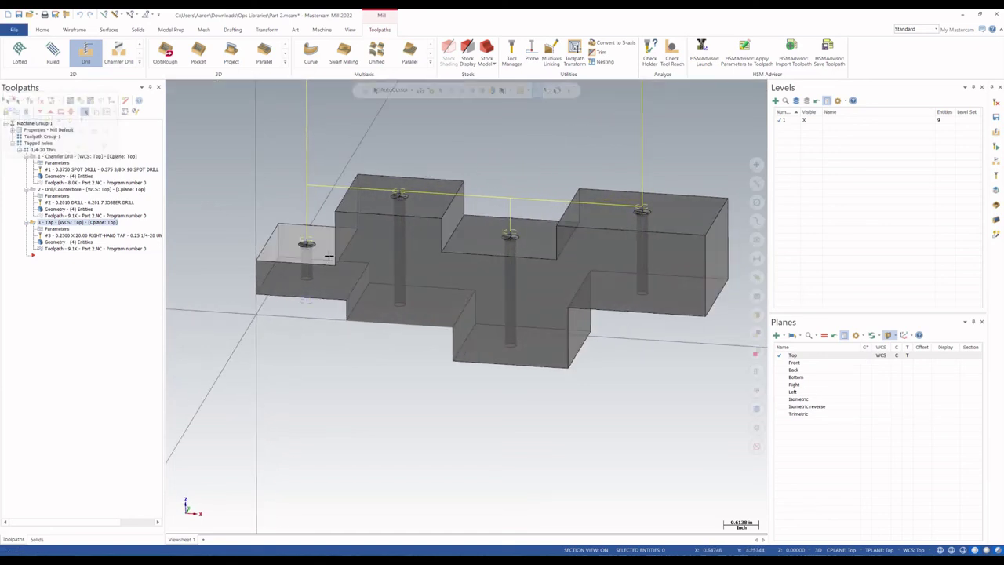